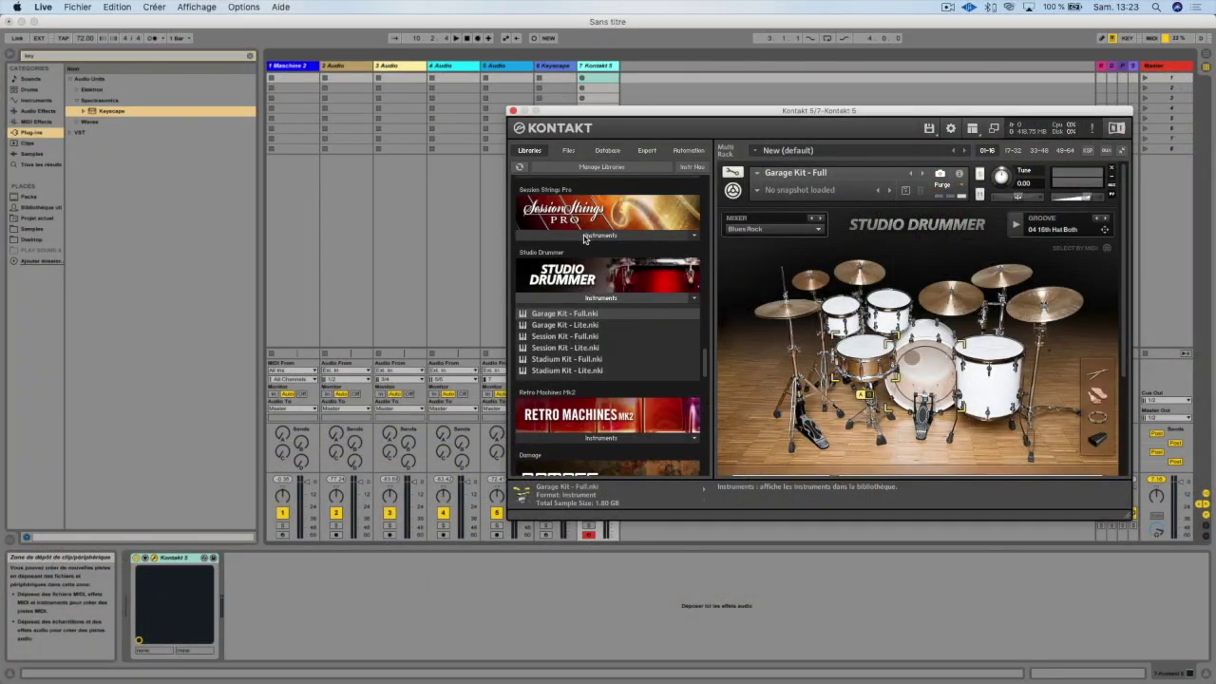
Step: Browse the sample libraries around Studio Drummer, including Session Strings Pro, Retro Machines Mk2, Damage and the Abbey Road Drummer collections
scroll(584, 237, up, 3)
scroll(584, 238, down, 8)
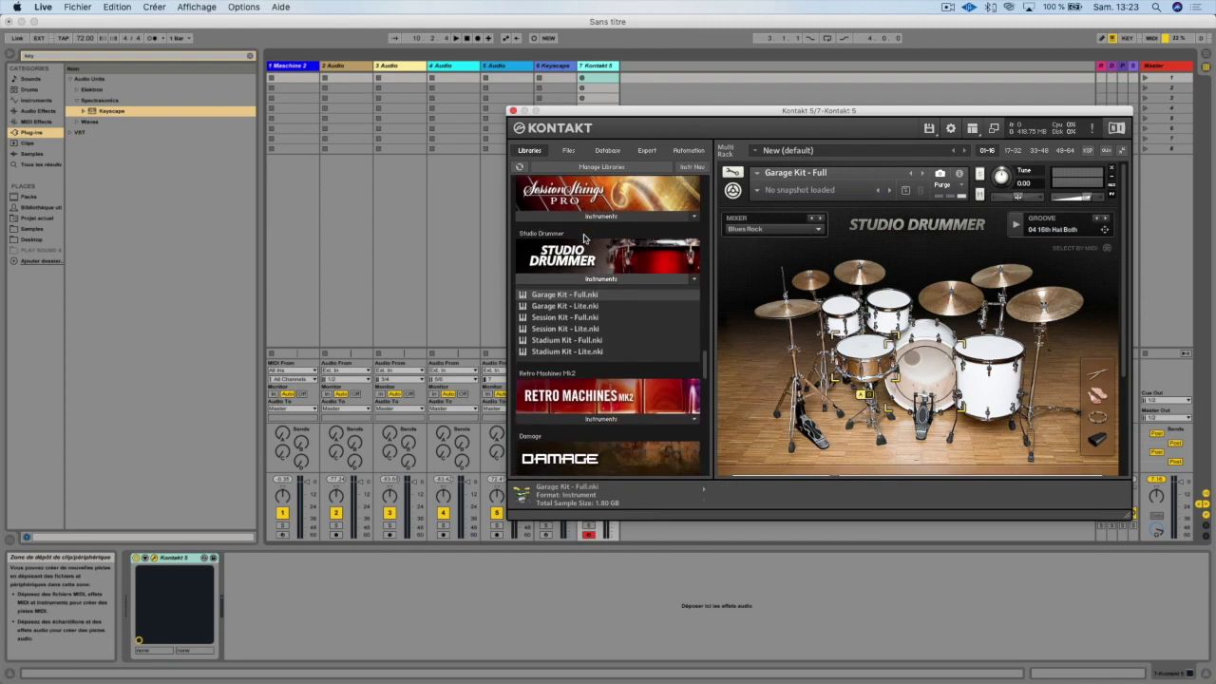
scroll(584, 237, up, 4)
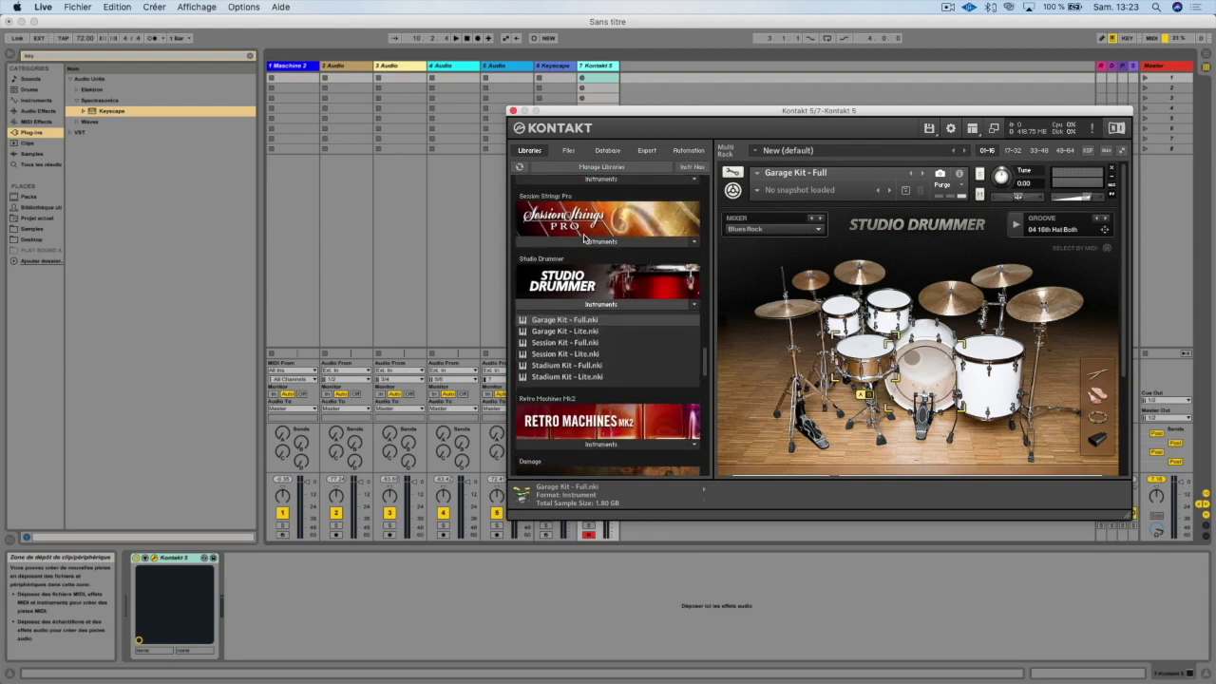
scroll(567, 228, down, 1)
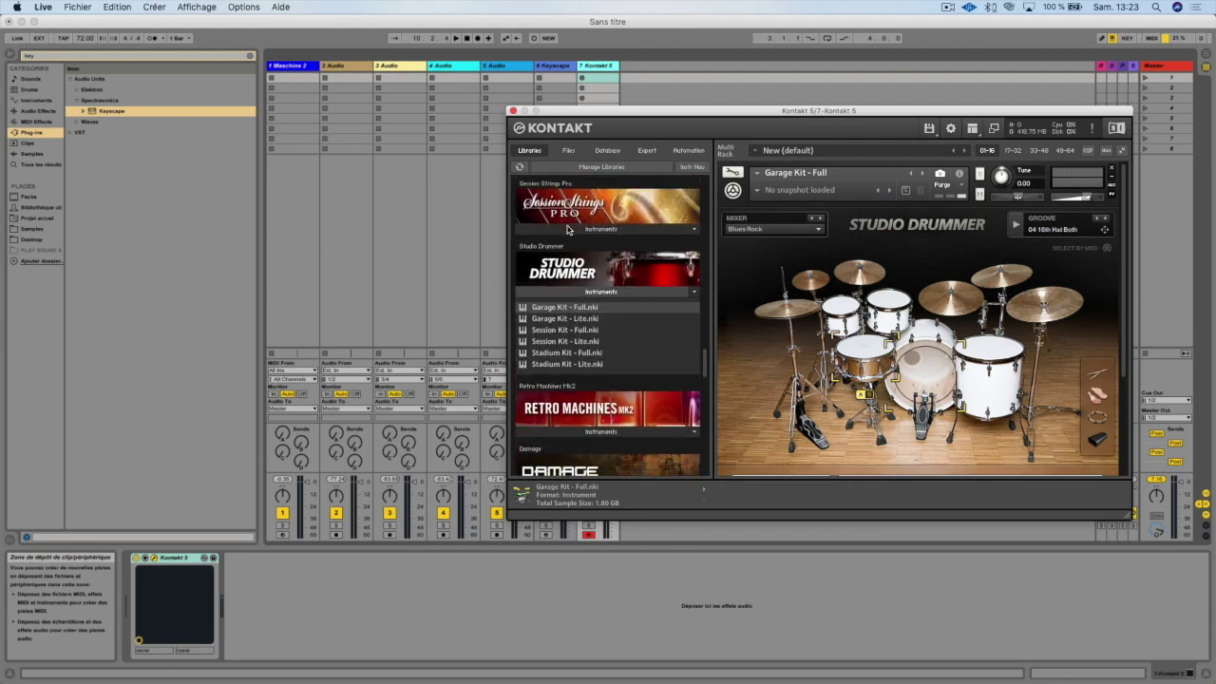
scroll(567, 228, down, 2)
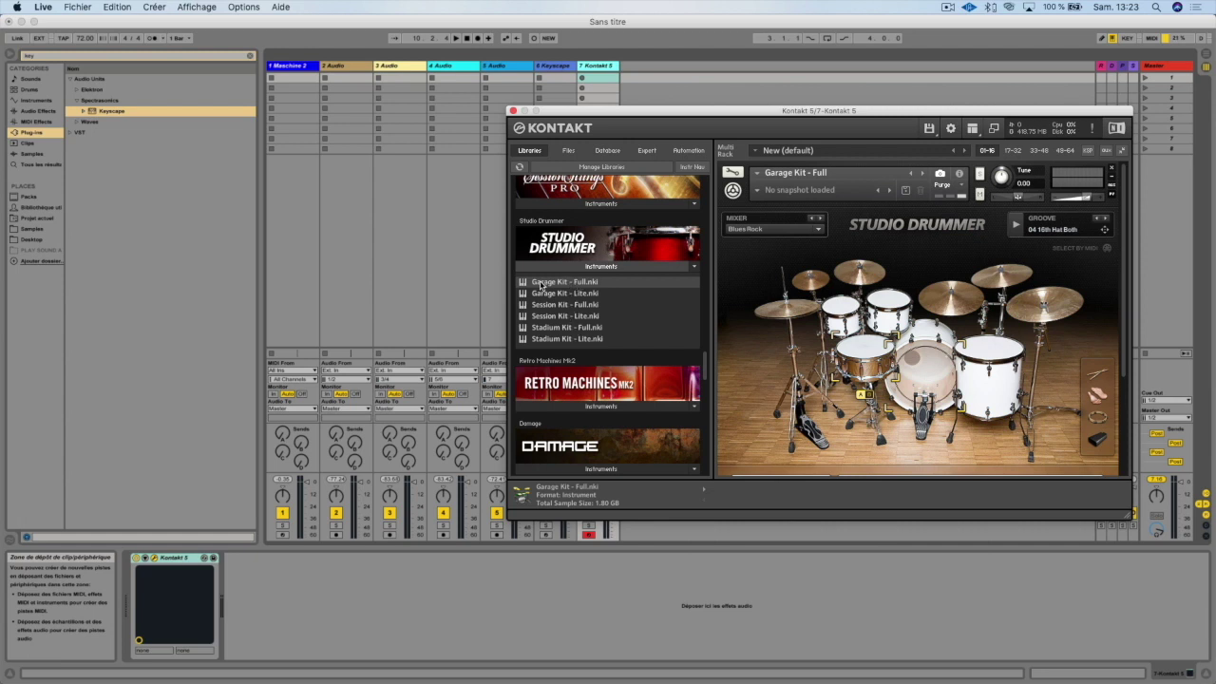
scroll(608, 316, down, 2)
scroll(640, 348, down, 3)
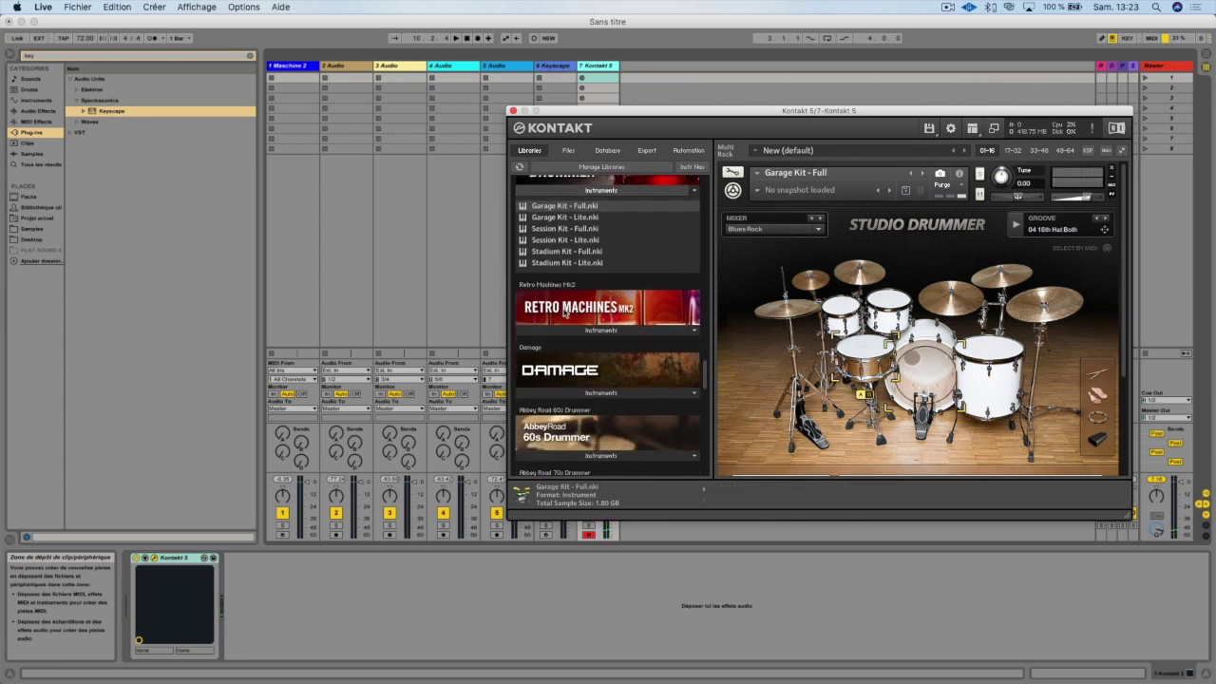
scroll(594, 319, down, 3)
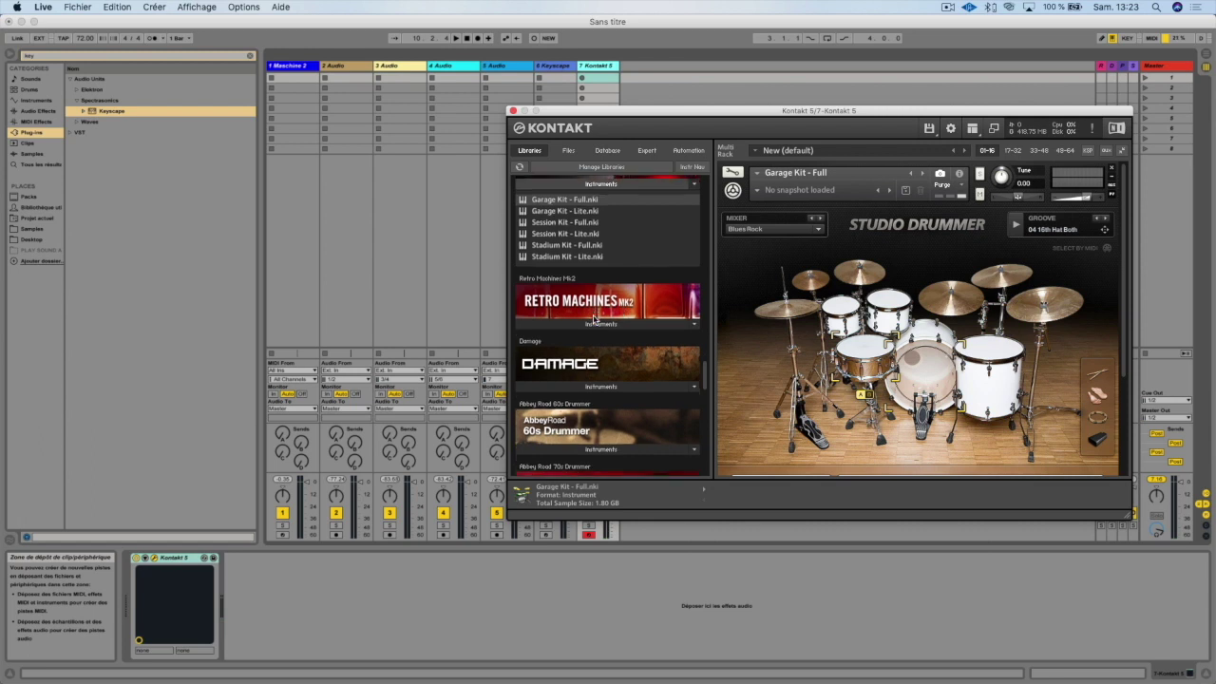
scroll(618, 309, down, 4)
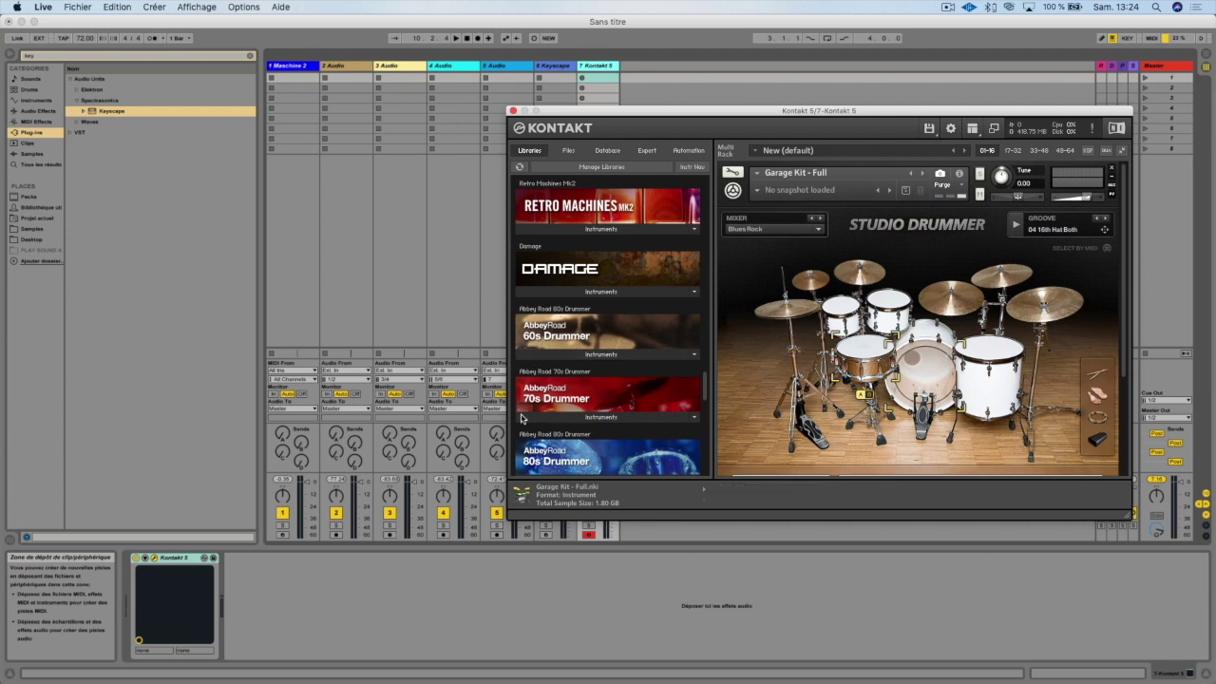
scroll(551, 427, down, 3)
scroll(551, 433, down, 4)
scroll(558, 408, down, 20)
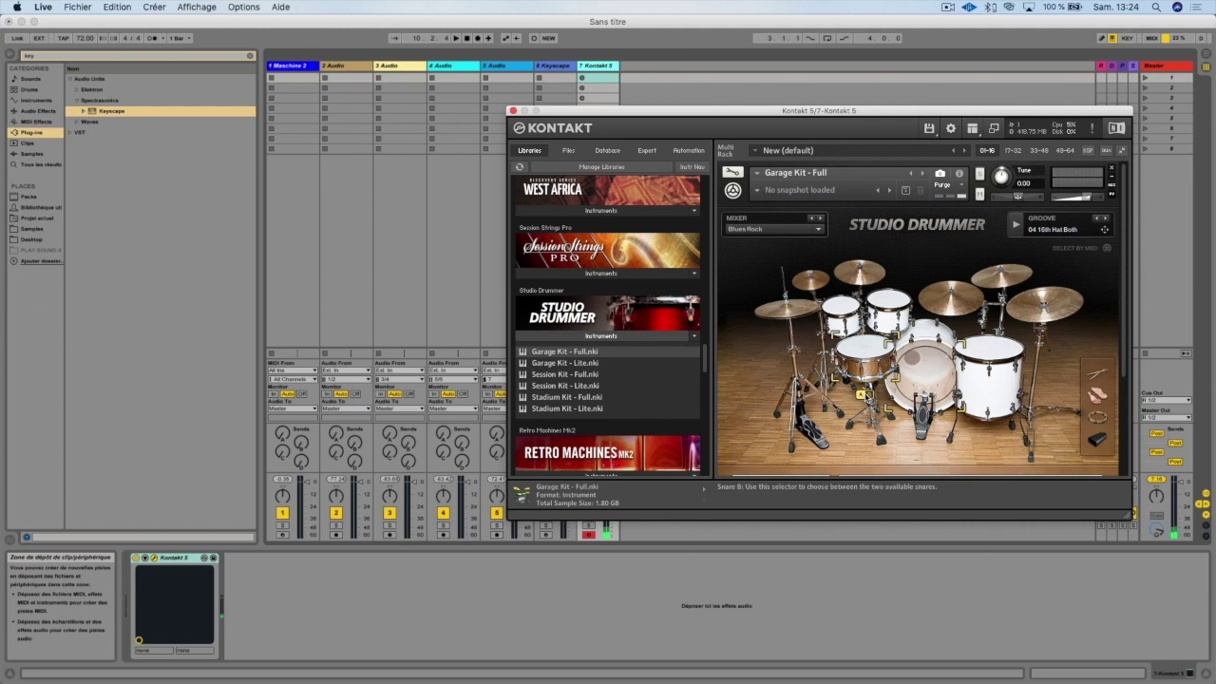
Step: Audition both snare variants of the Garage Kit, switching to snare B and back to snare A
click(861, 395)
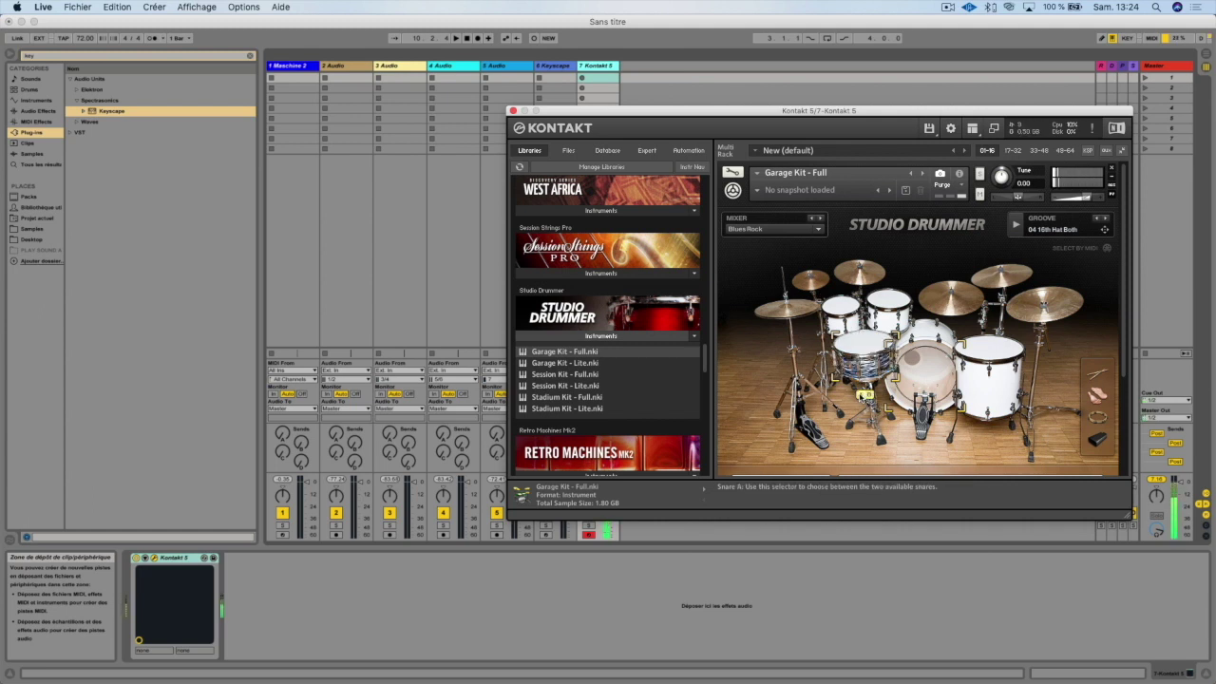
click(863, 398)
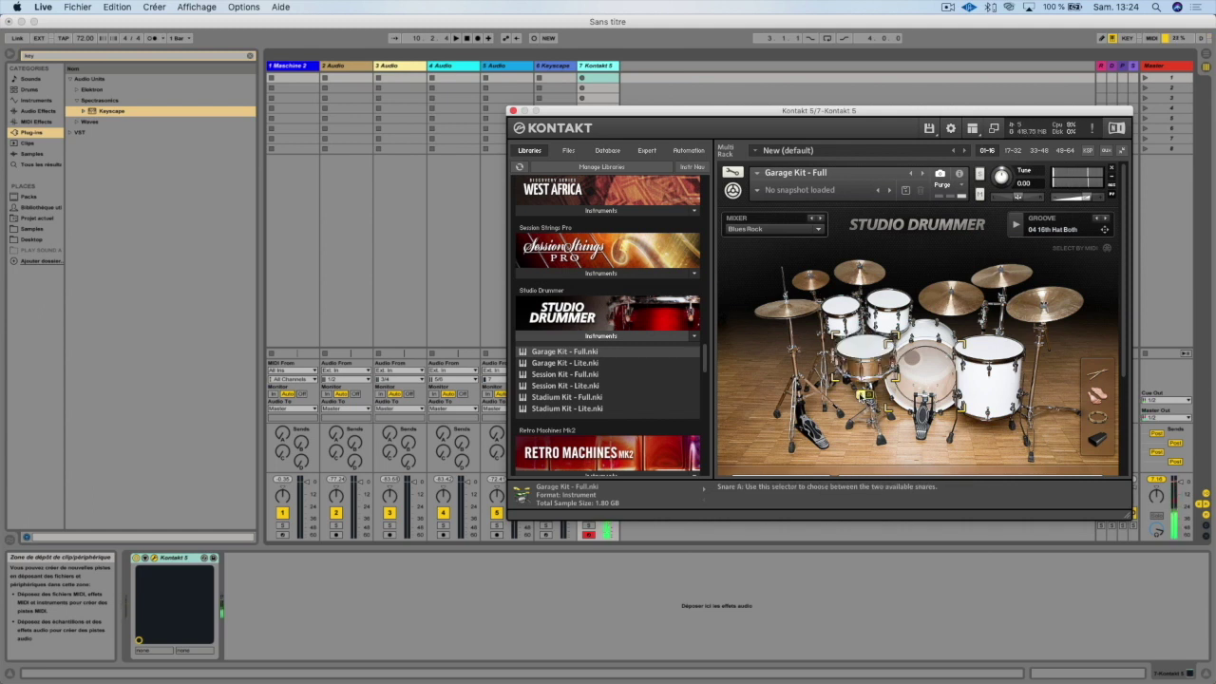
scroll(582, 377, down, 2)
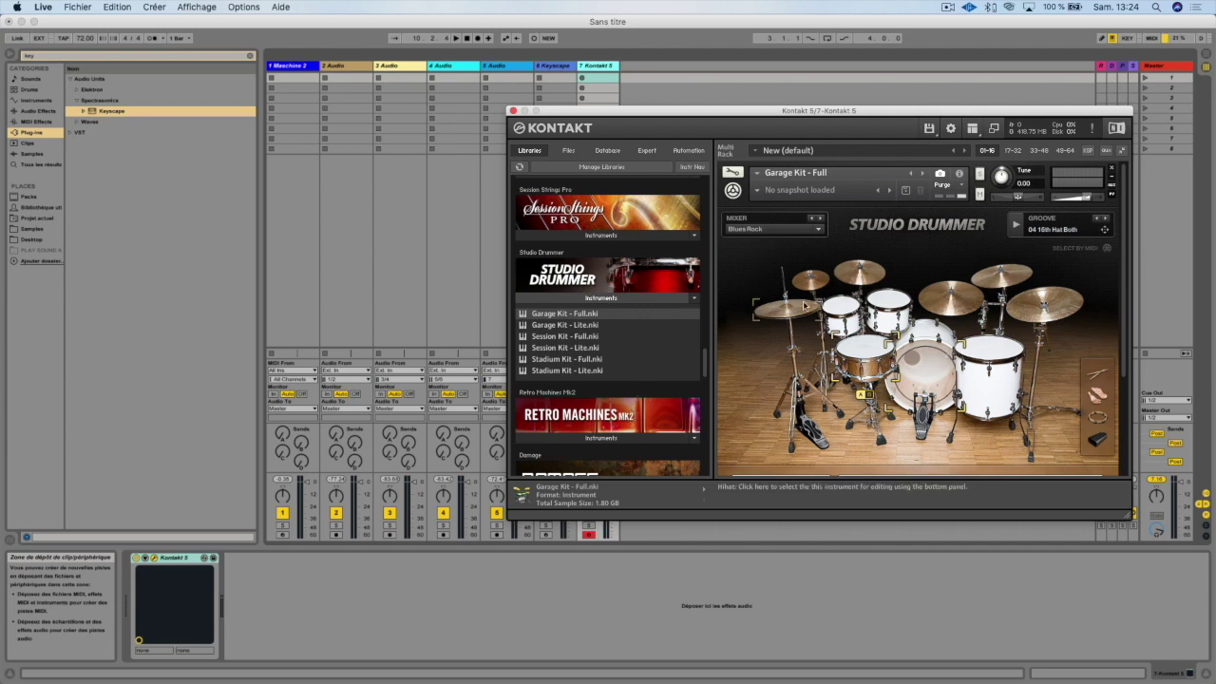
Step: Choose the kick as the instrument to edit in the Garage Kit's kit view
scroll(995, 319, down, 4)
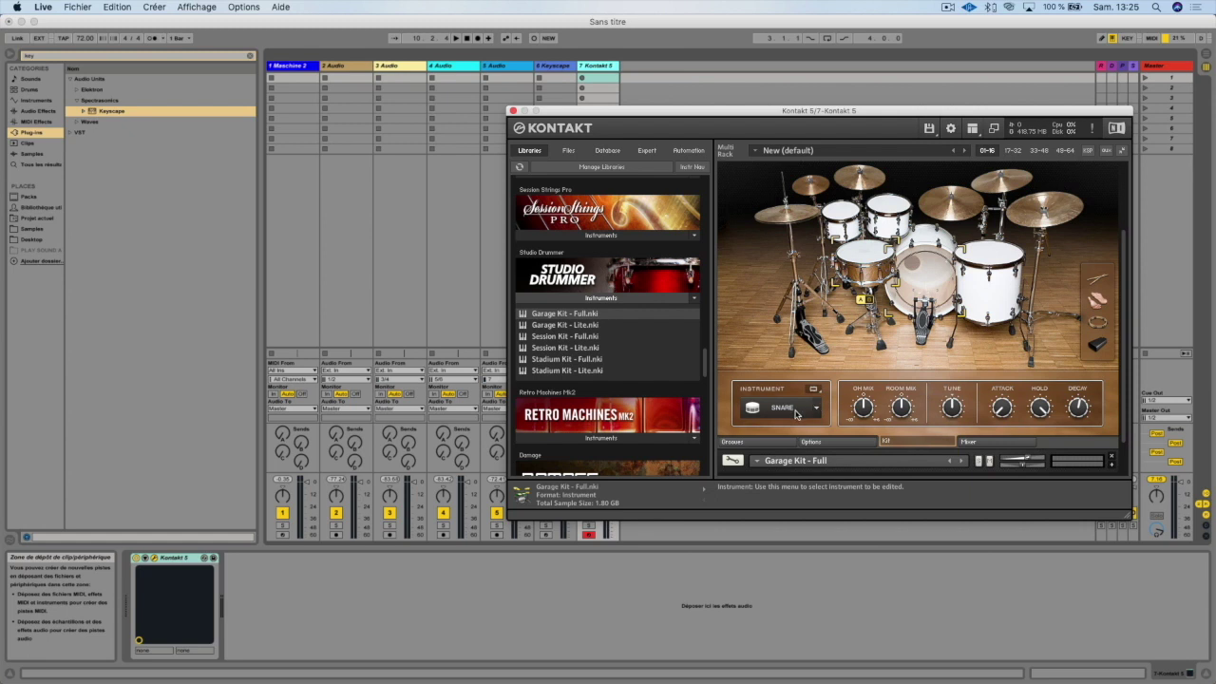
scroll(796, 413, up, 1)
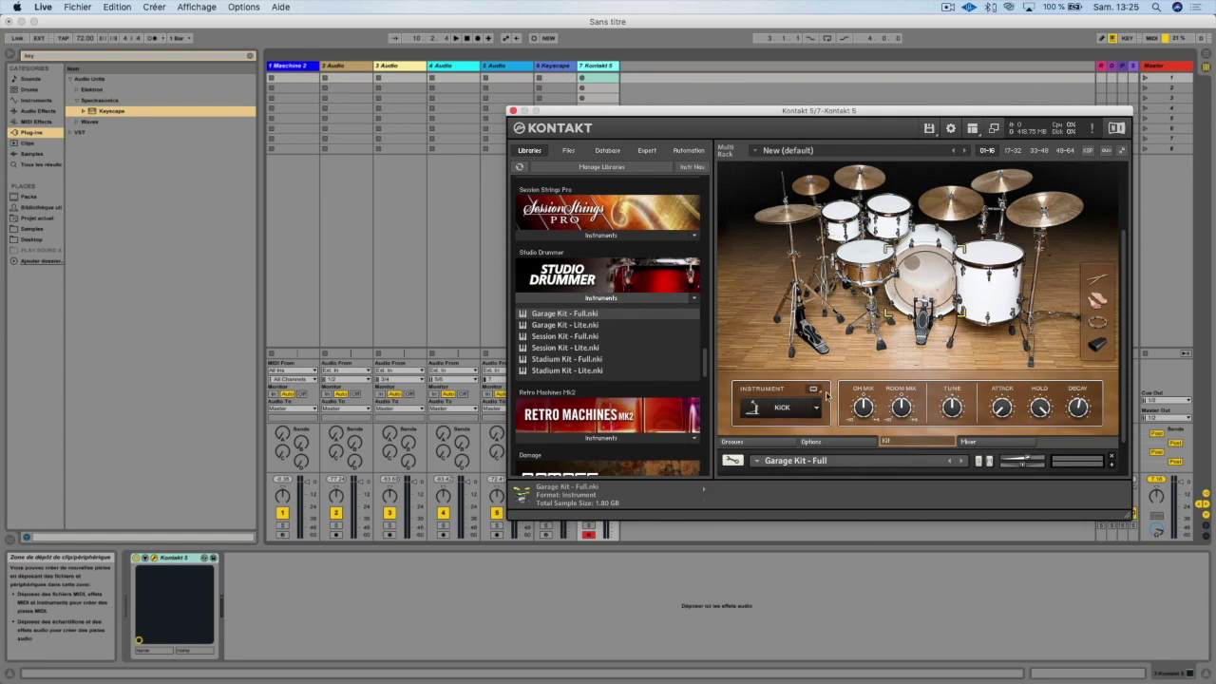
click(809, 414)
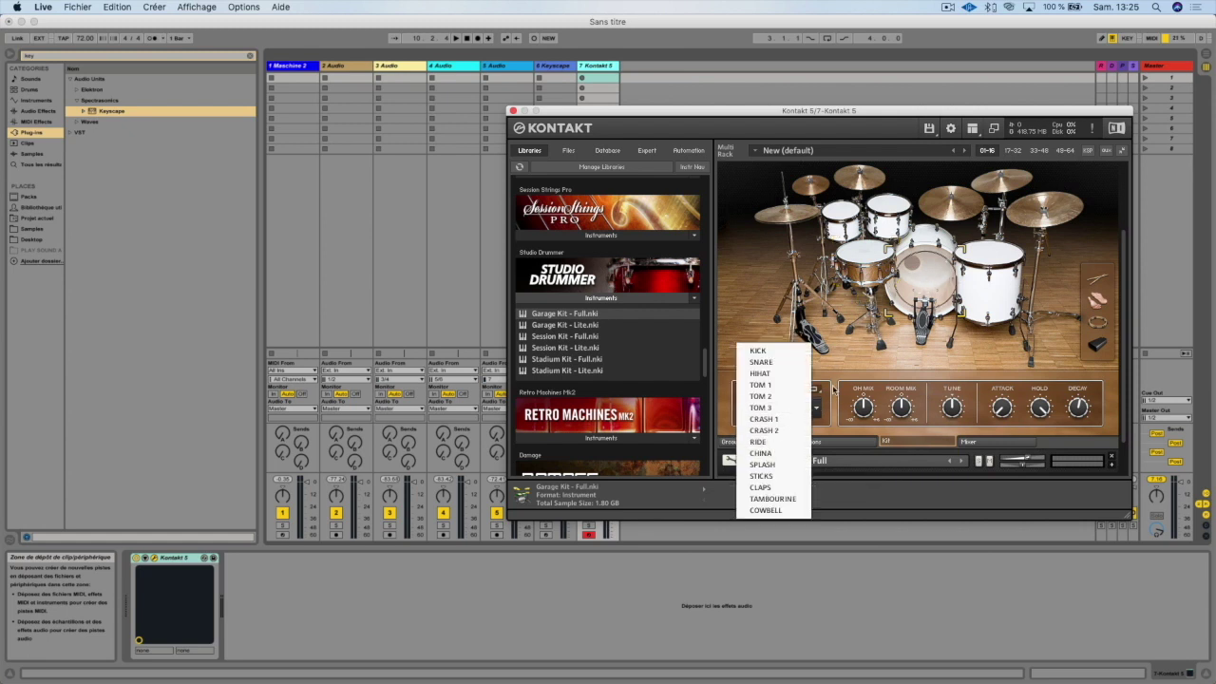
click(757, 350)
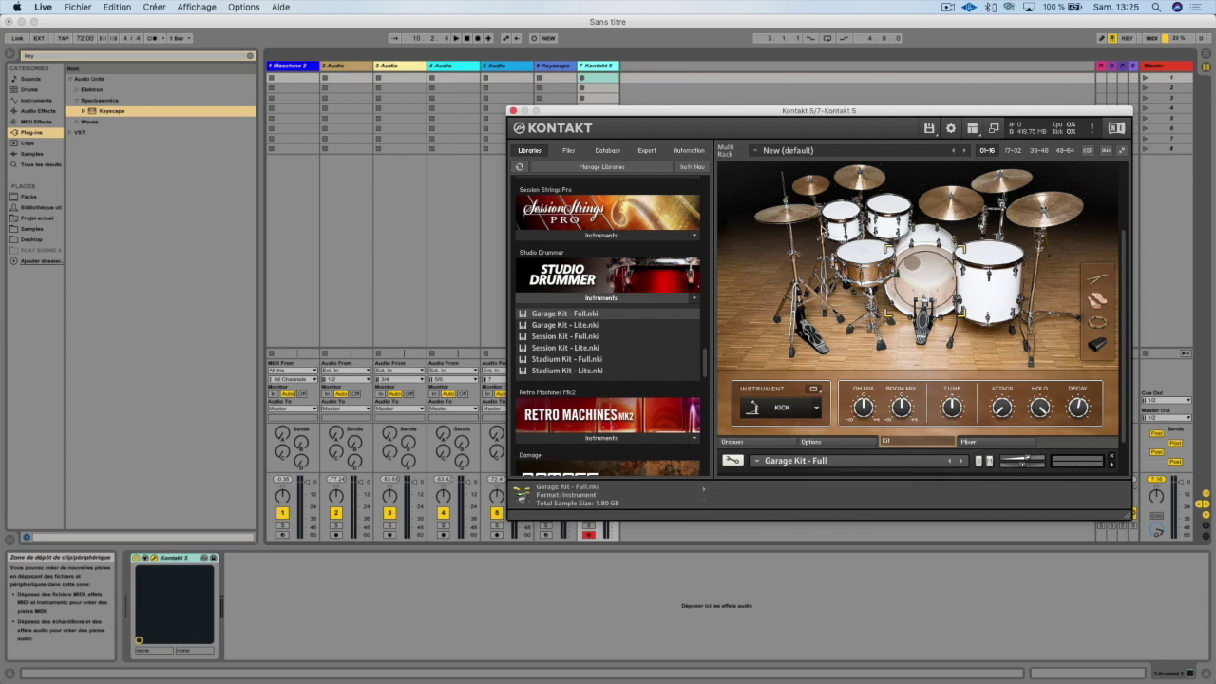
Step: Show the Garage Kit's mixer and examine its close-mic and kit-mic channel strips
scroll(953, 356, down, 2)
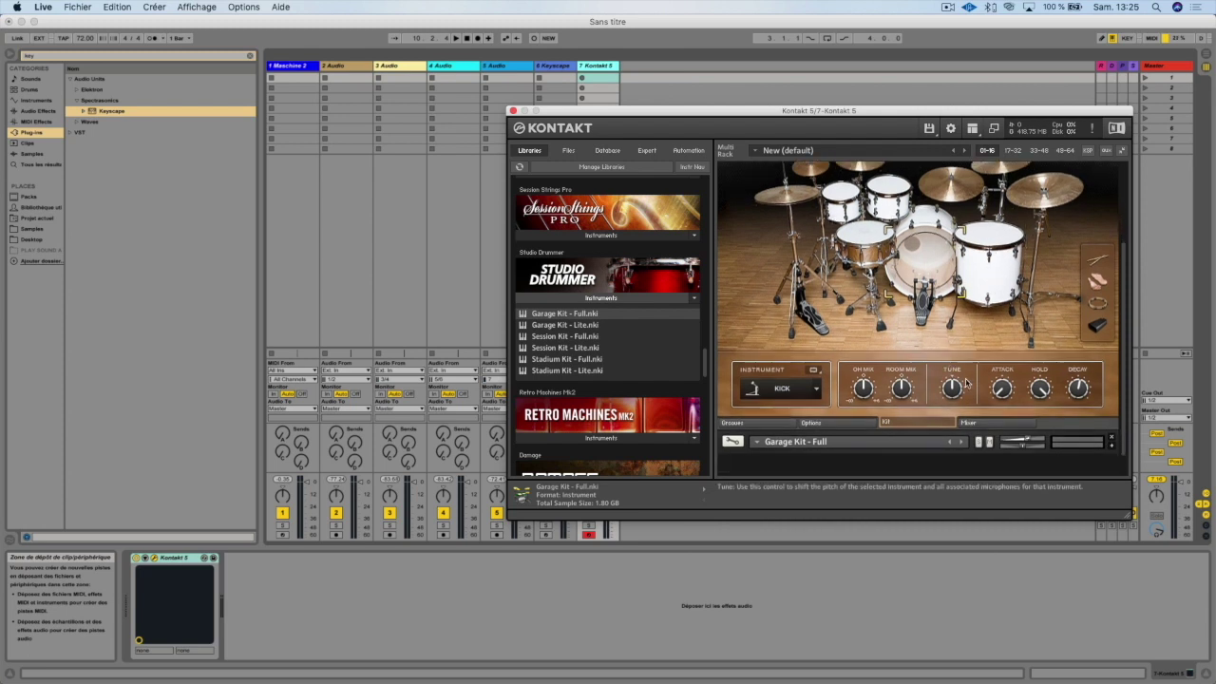
click(1010, 421)
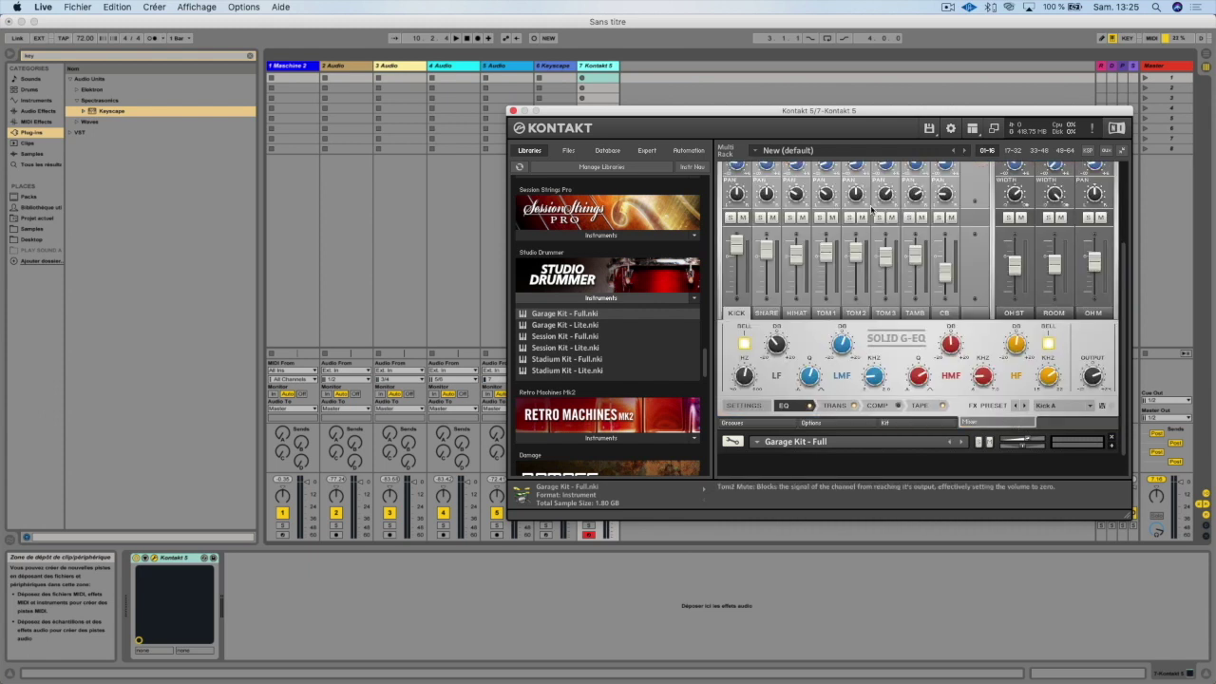
scroll(935, 290, up, 3)
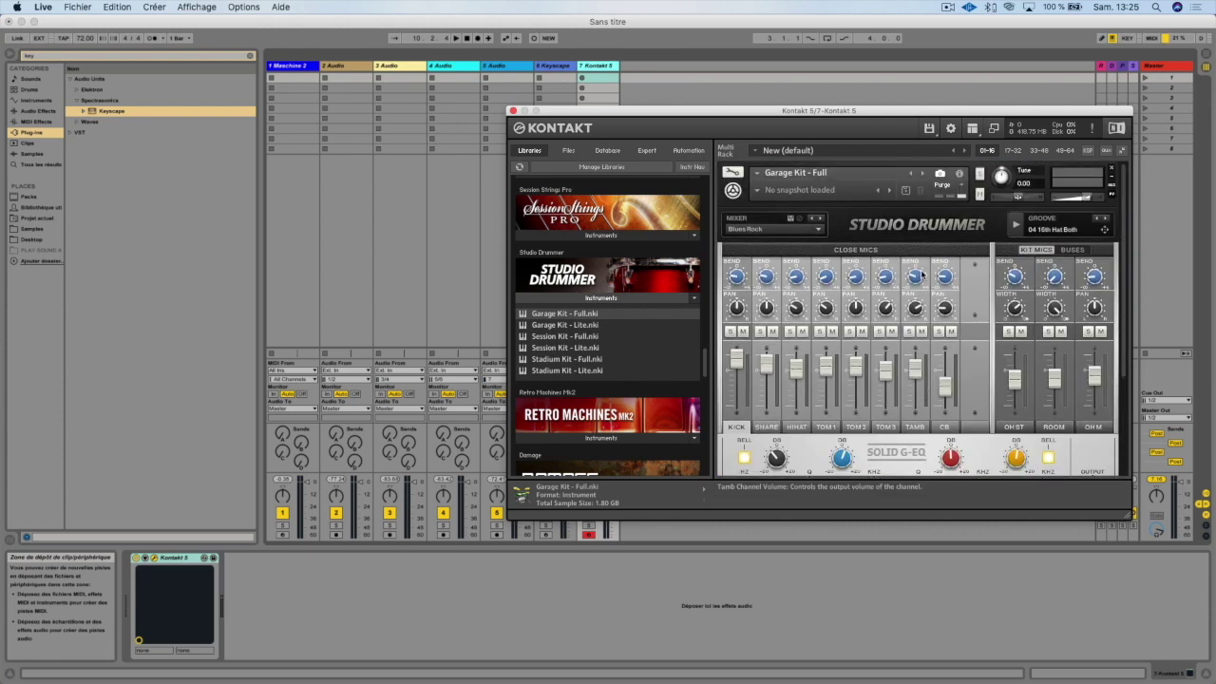
scroll(923, 277, down, 2)
scroll(921, 276, down, 2)
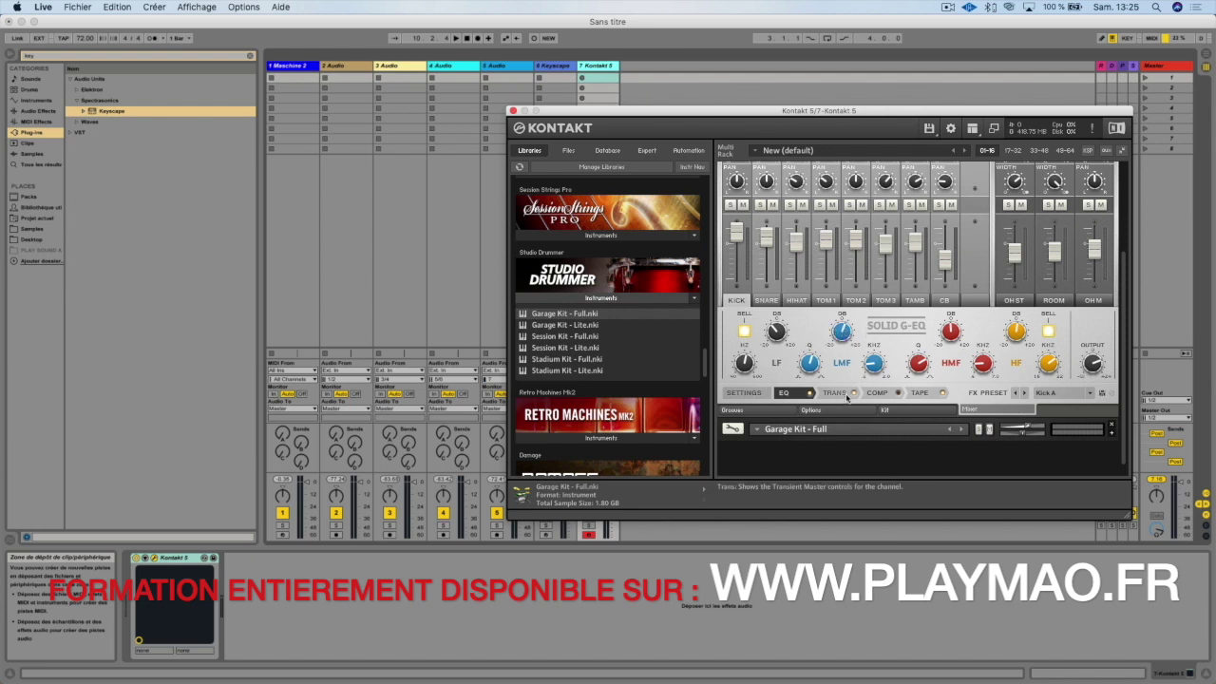
Step: Examine the kick channel's compressor, settings and EQ controls in the mixer
click(873, 394)
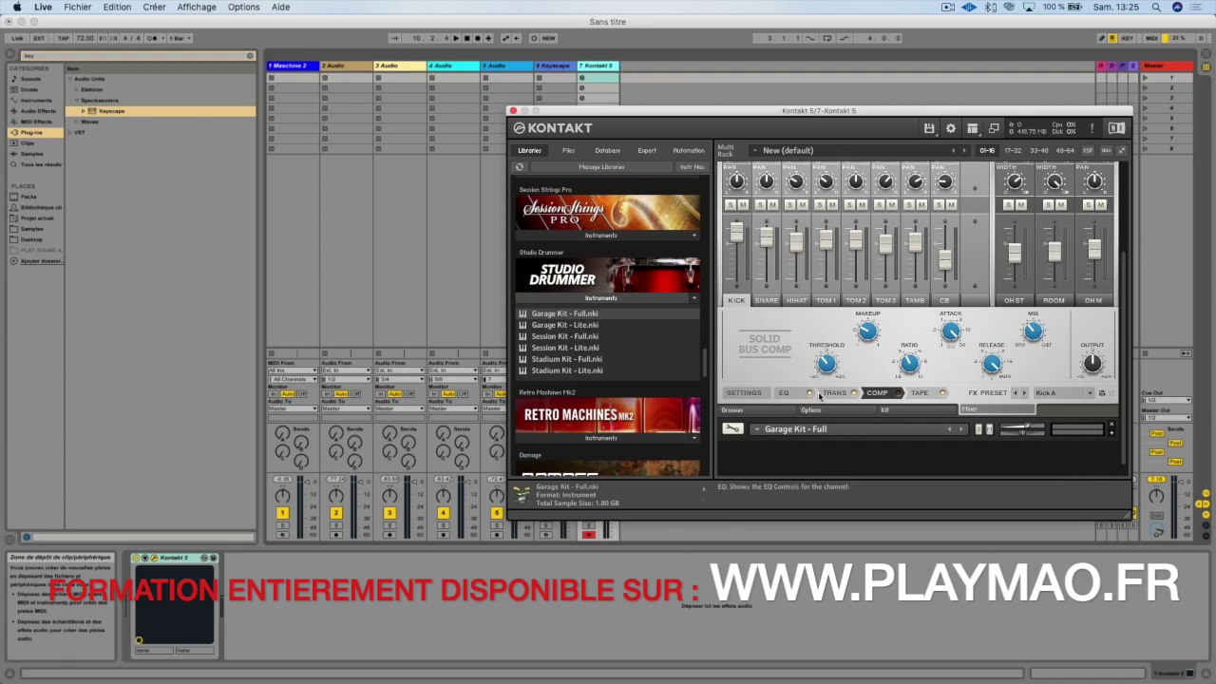
click(751, 393)
click(785, 392)
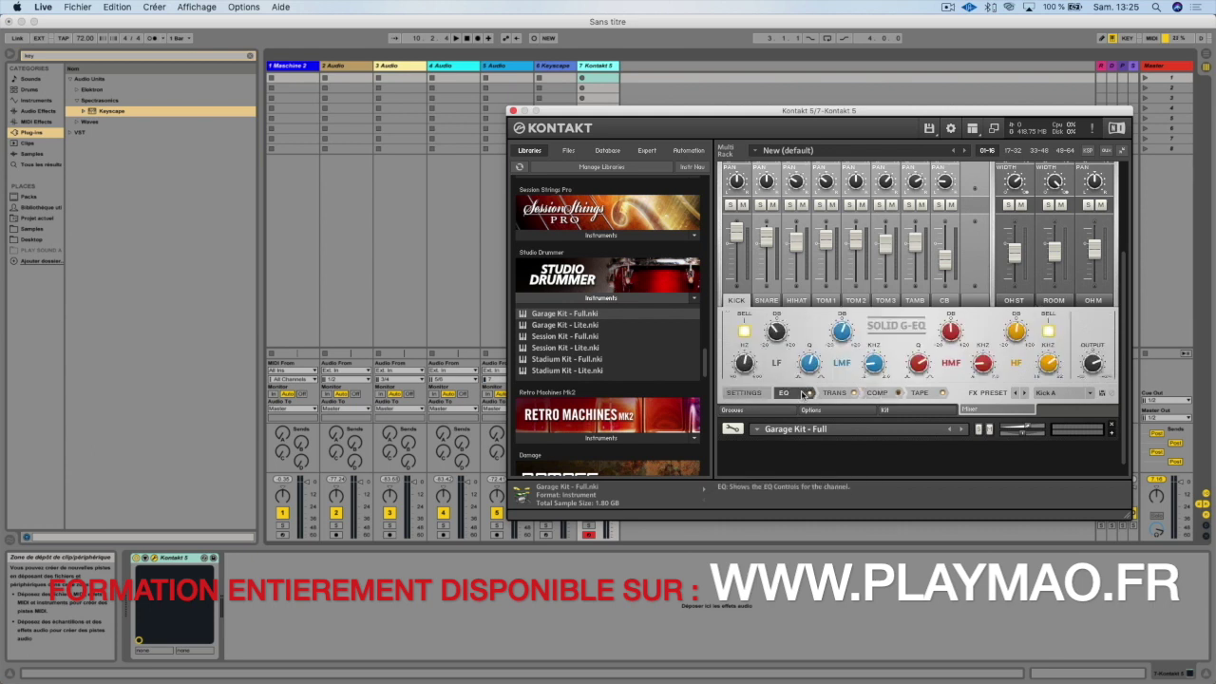
Step: Review the Garage Kit's kit view, MIDI mapping and randomize options, and groove browser
click(876, 412)
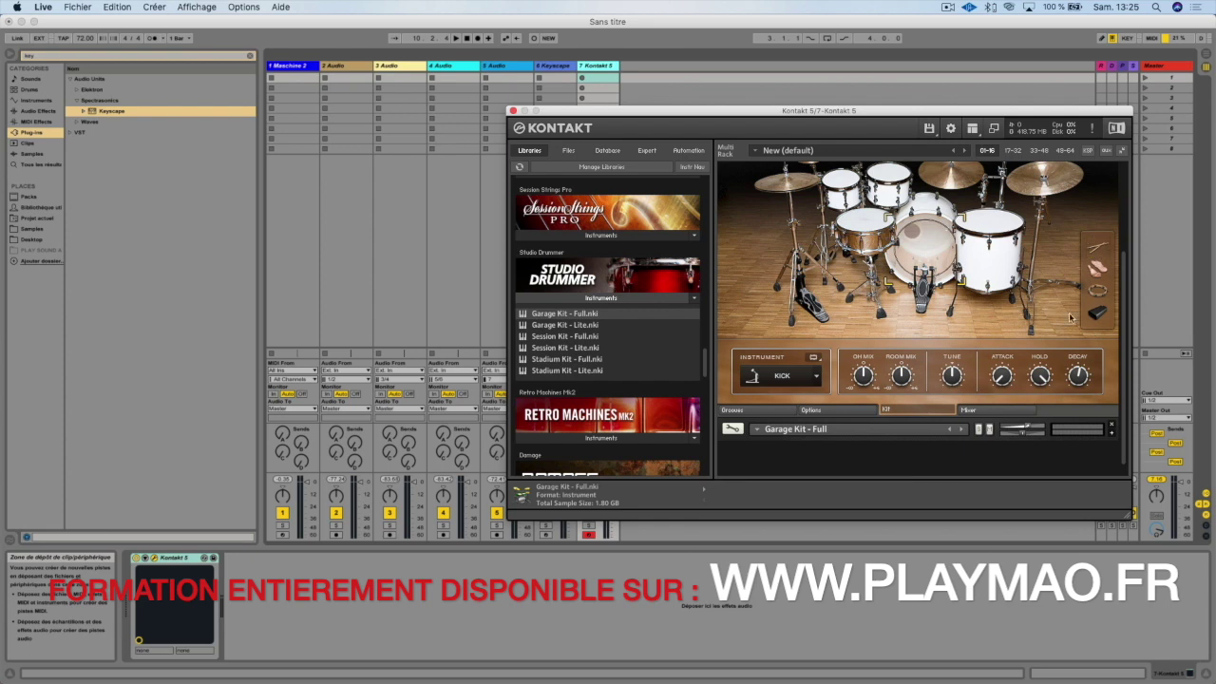
click(840, 411)
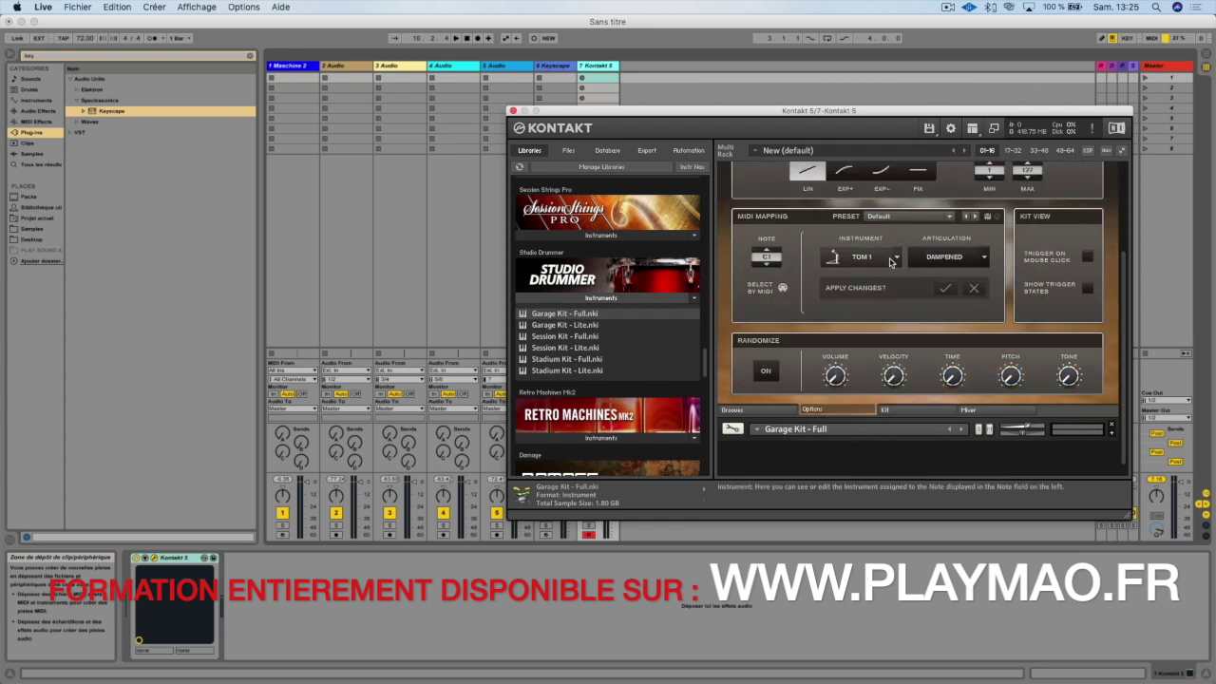
click(780, 410)
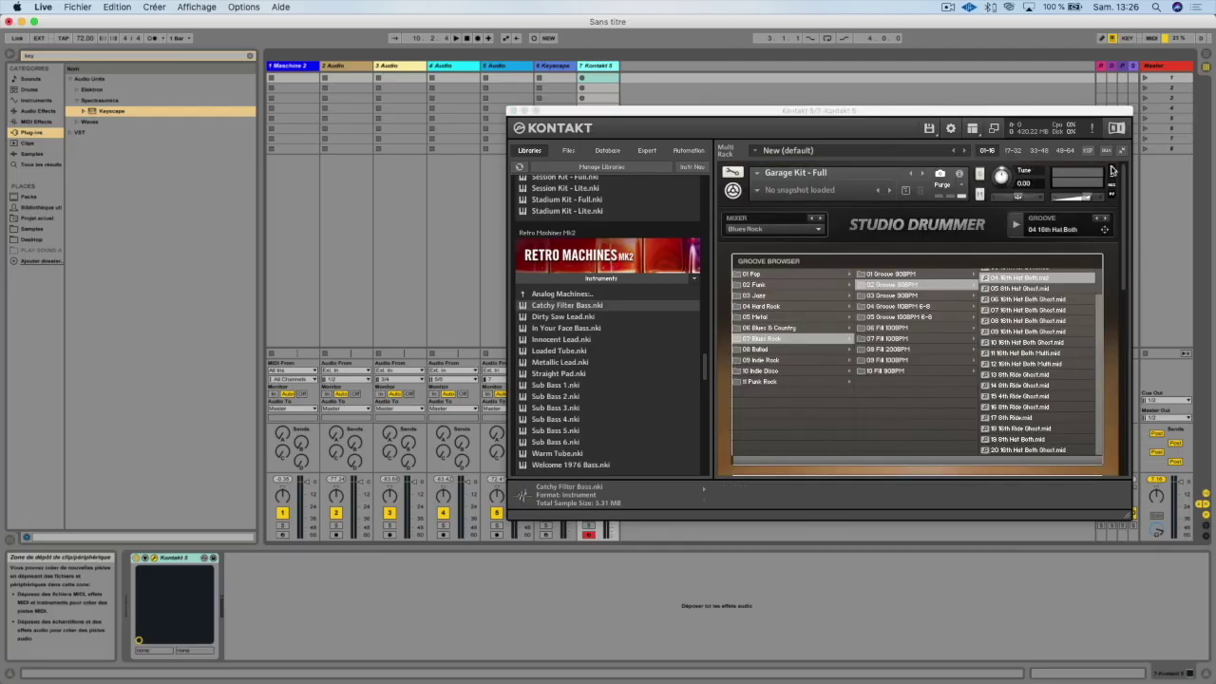
Step: Remove the Garage Kit - Full instrument from the rack and answer the save question
click(980, 195)
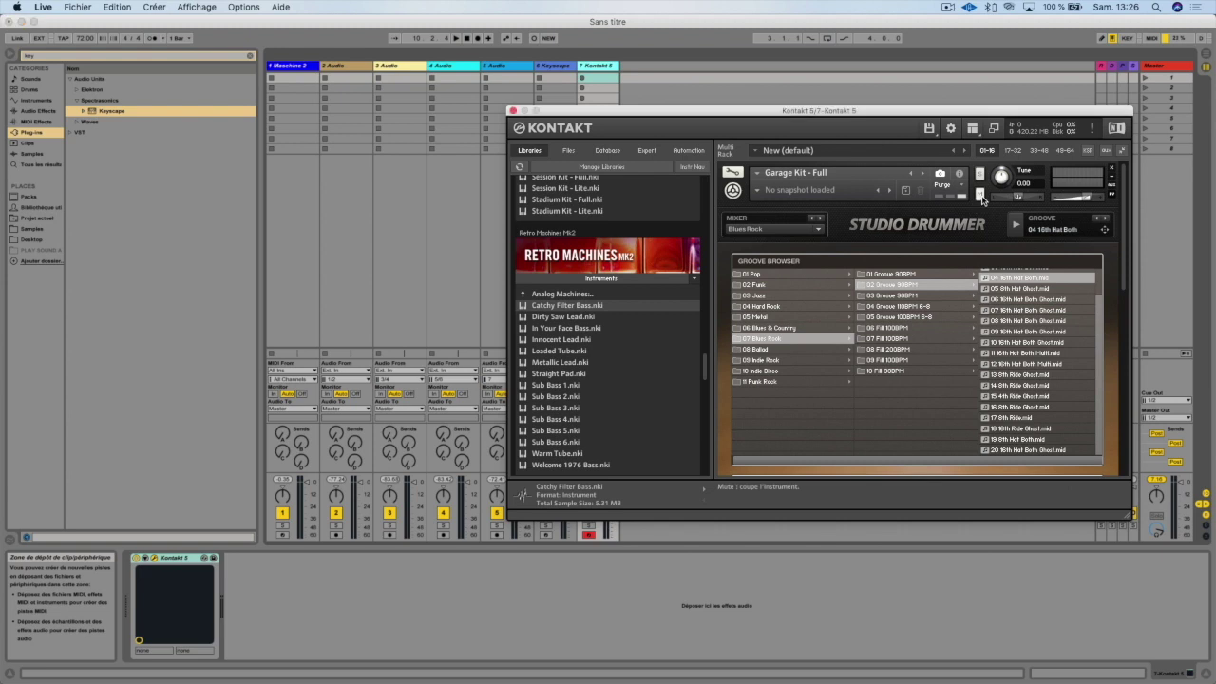
click(980, 196)
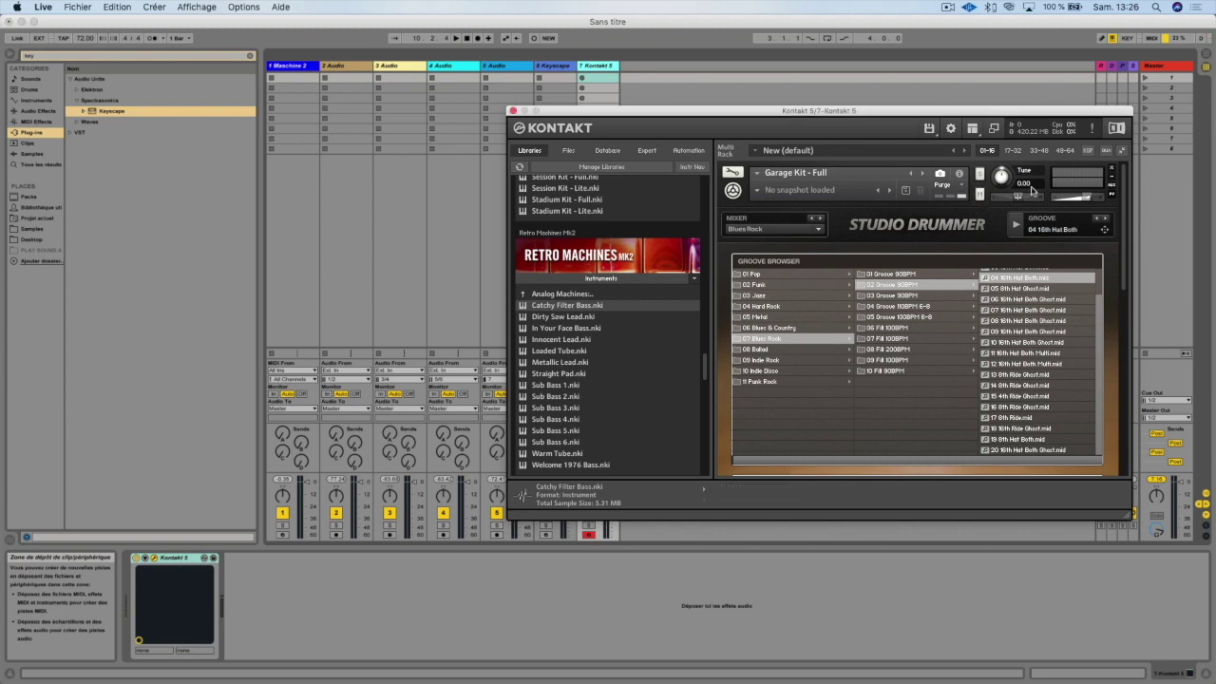
click(1112, 171)
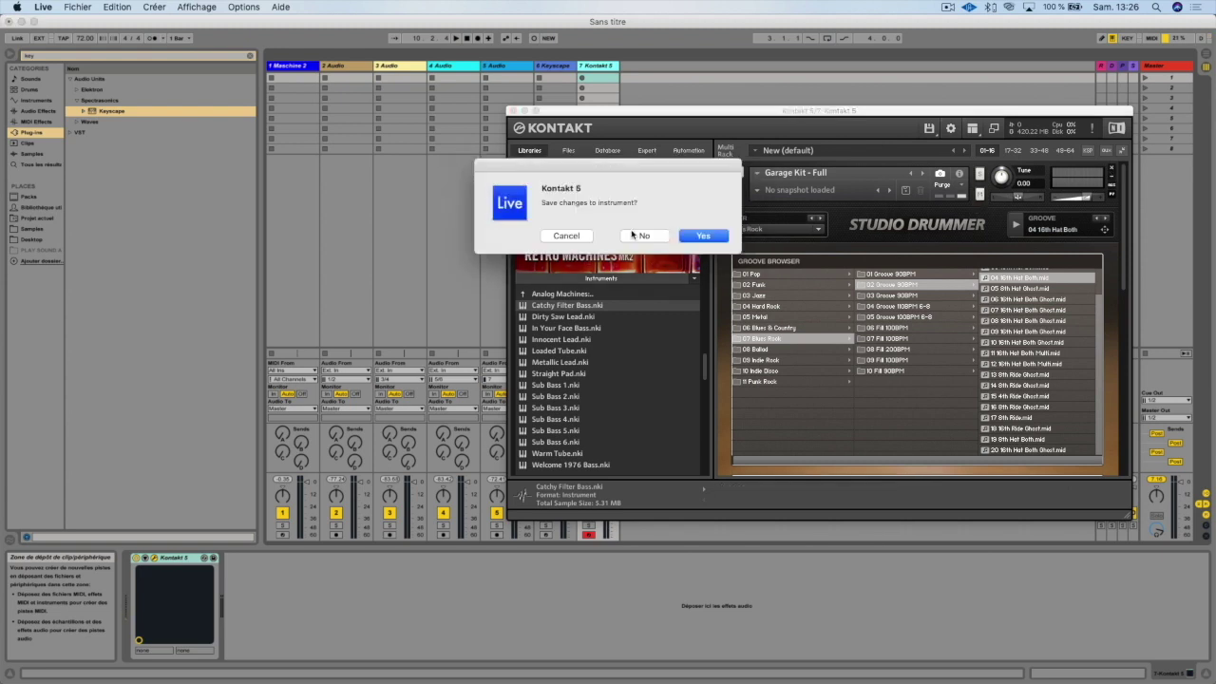
click(704, 237)
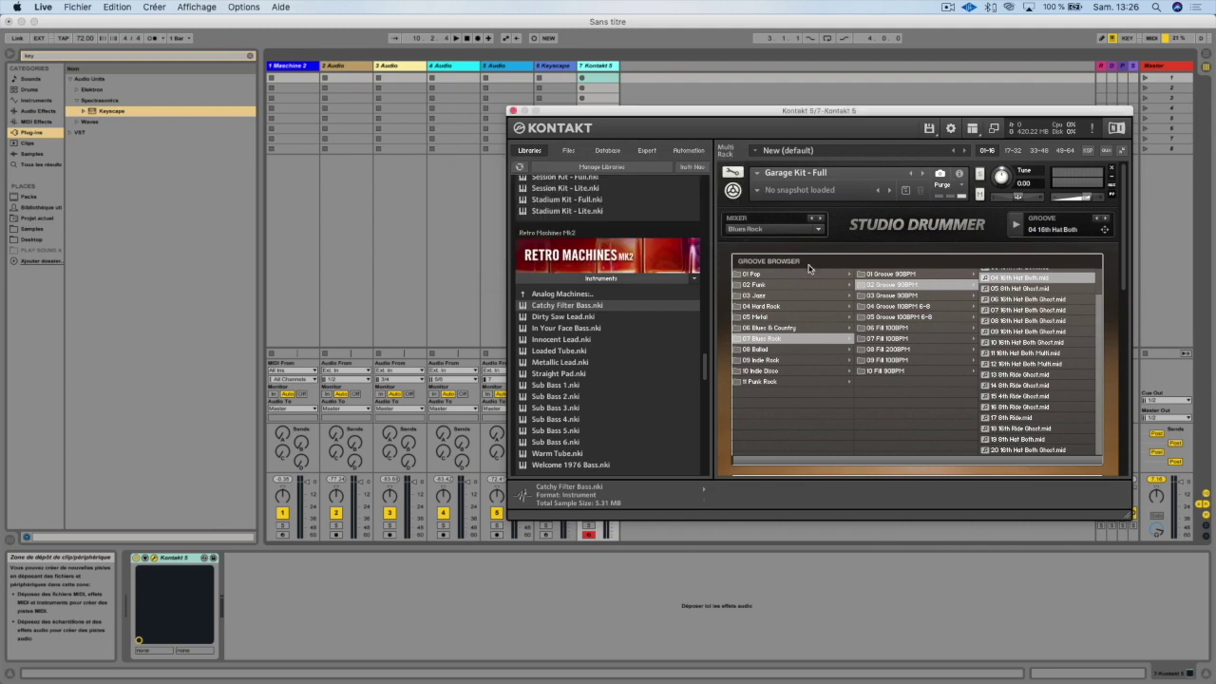
Step: Load the Catchy Filter Bass instrument from the Retro Machines Mk2 library
double_click(624, 295)
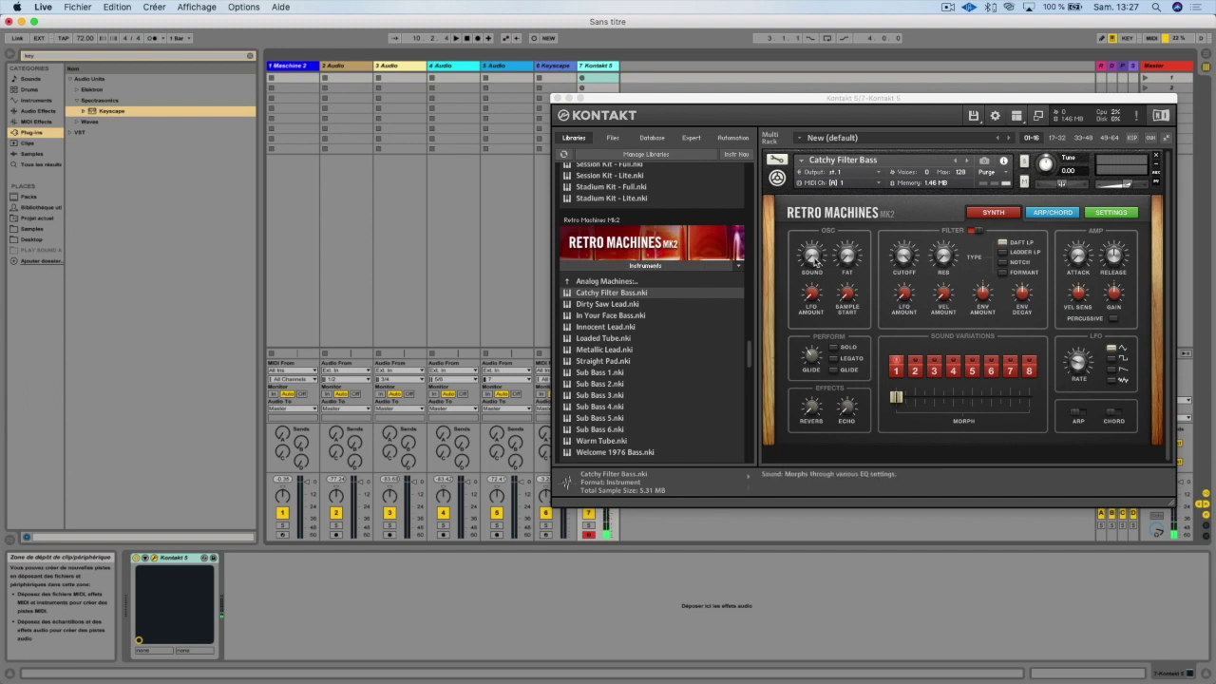
click(828, 233)
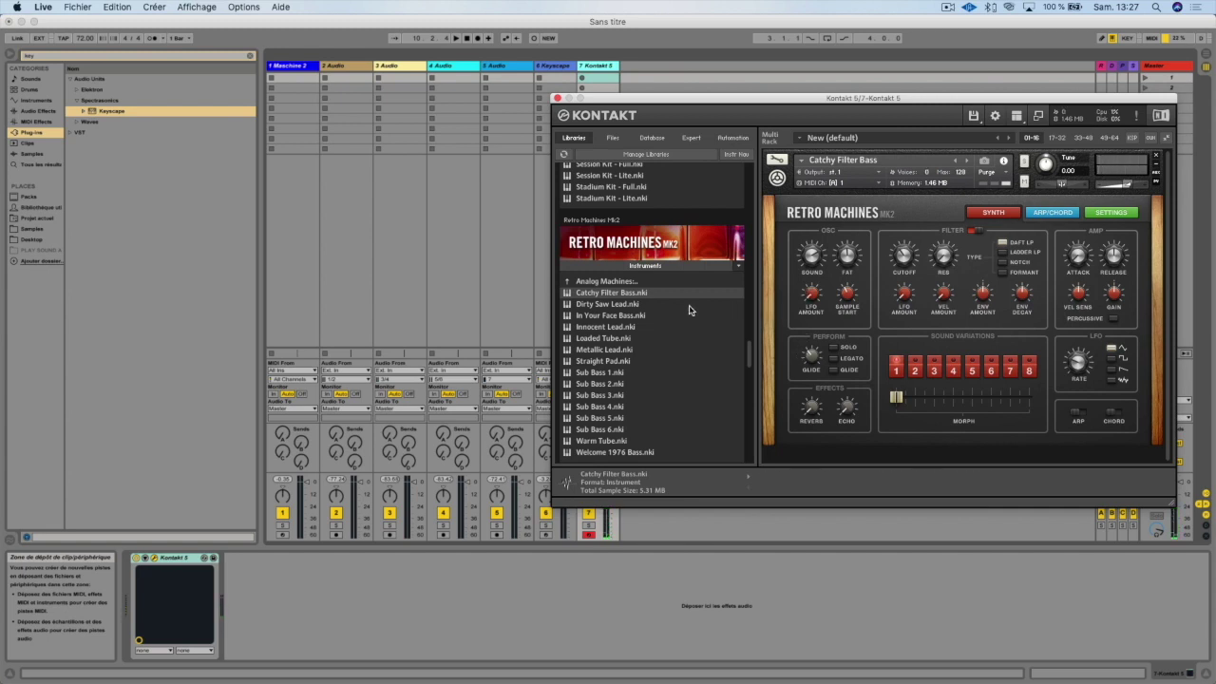
scroll(667, 293, up, 5)
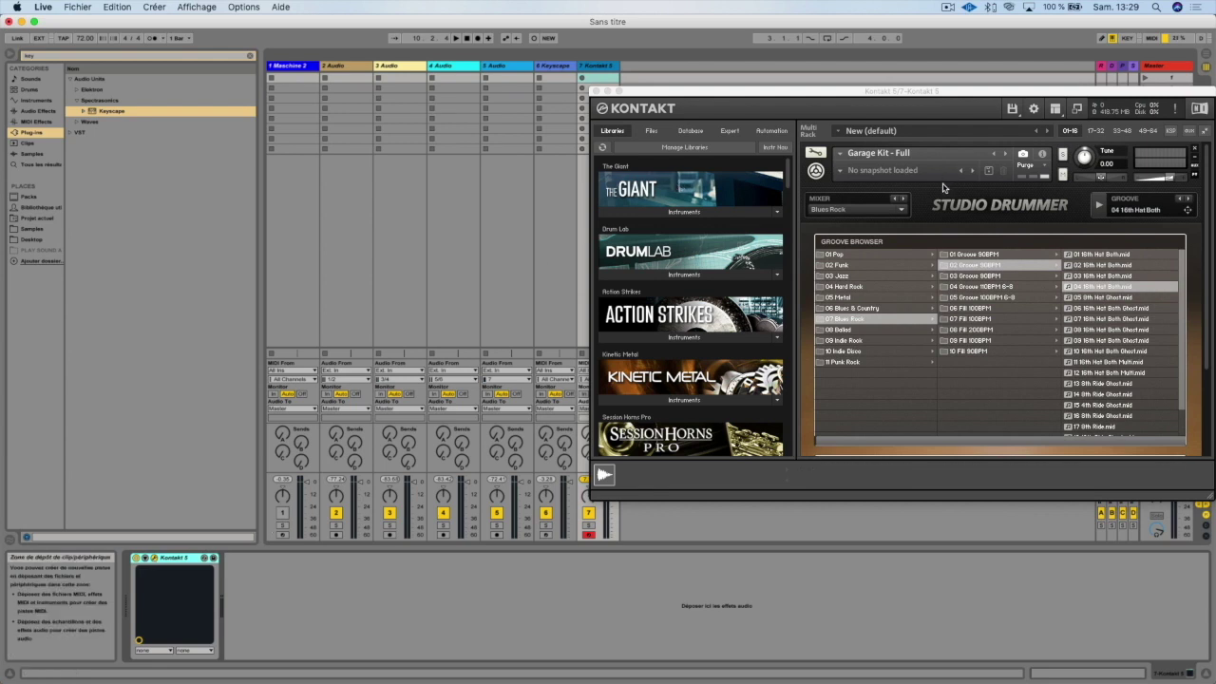
Step: Show the Garage Kit's drum kit view and examine the velocity, MIDI mapping and randomize options
scroll(1069, 398, down, 2)
scroll(1068, 399, down, 5)
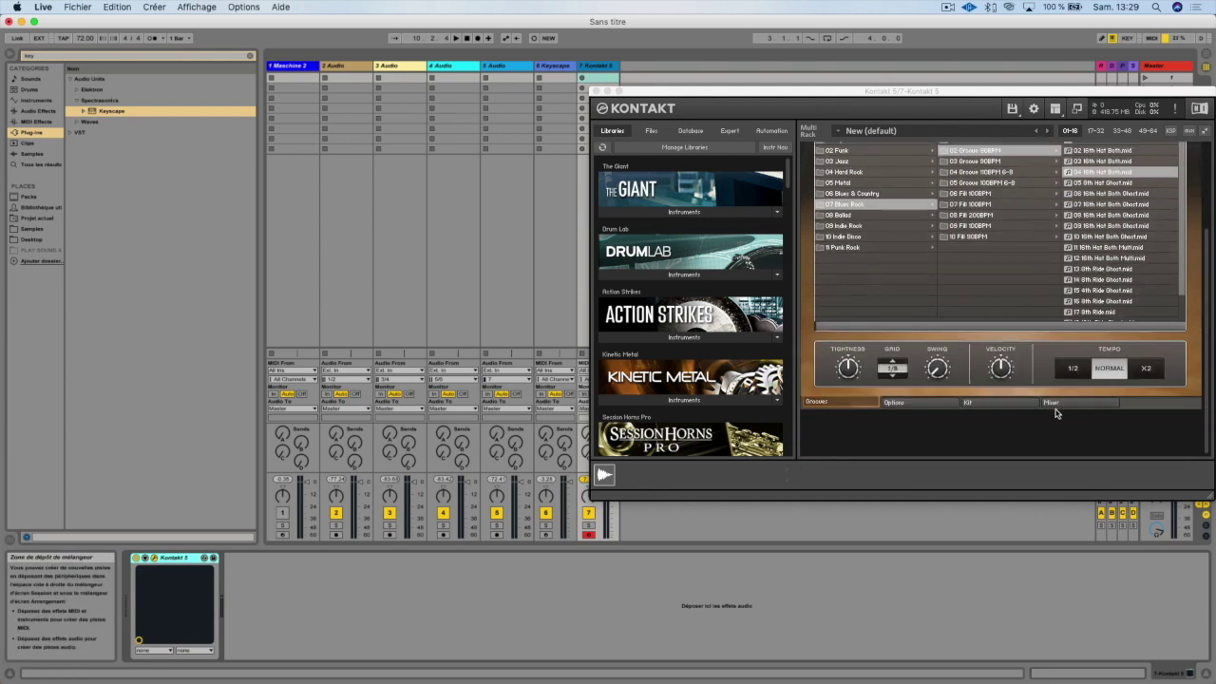
click(1001, 404)
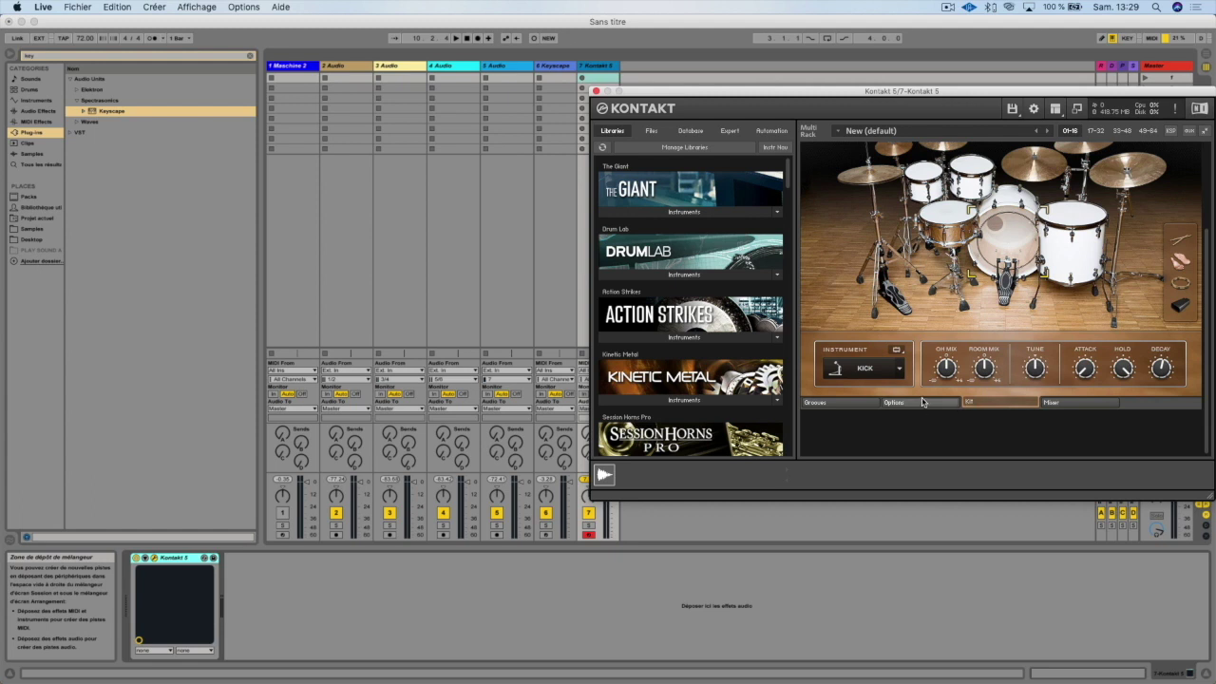
click(919, 405)
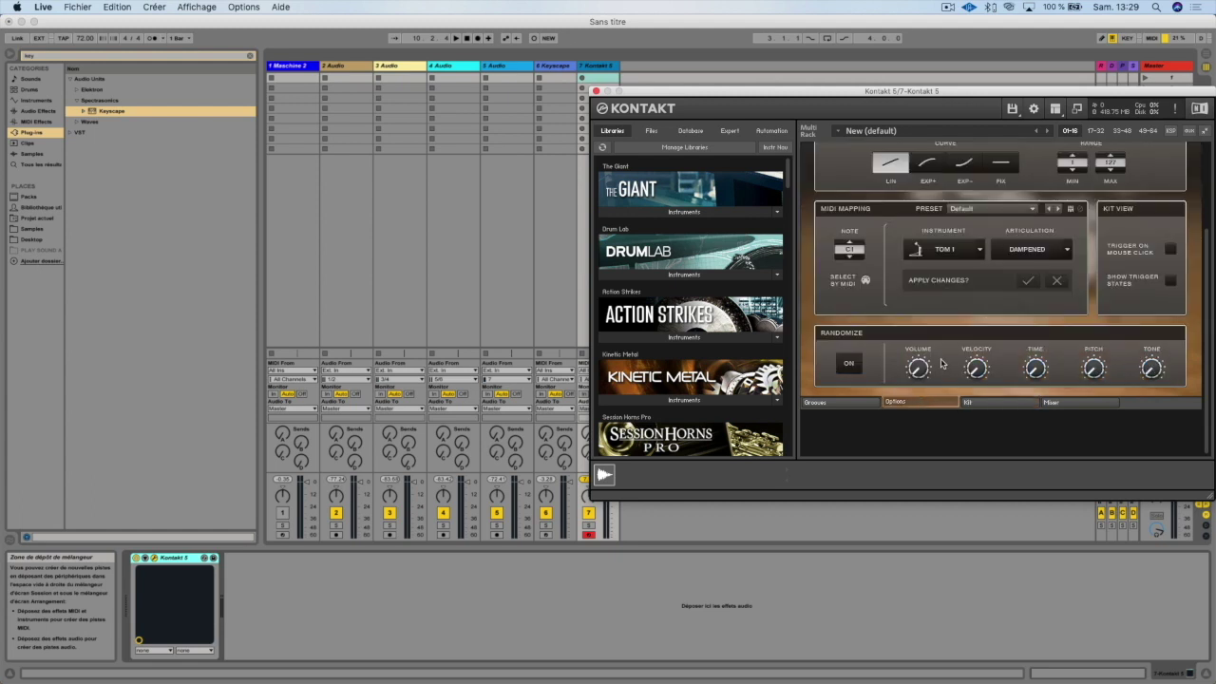
scroll(947, 190, up, 2)
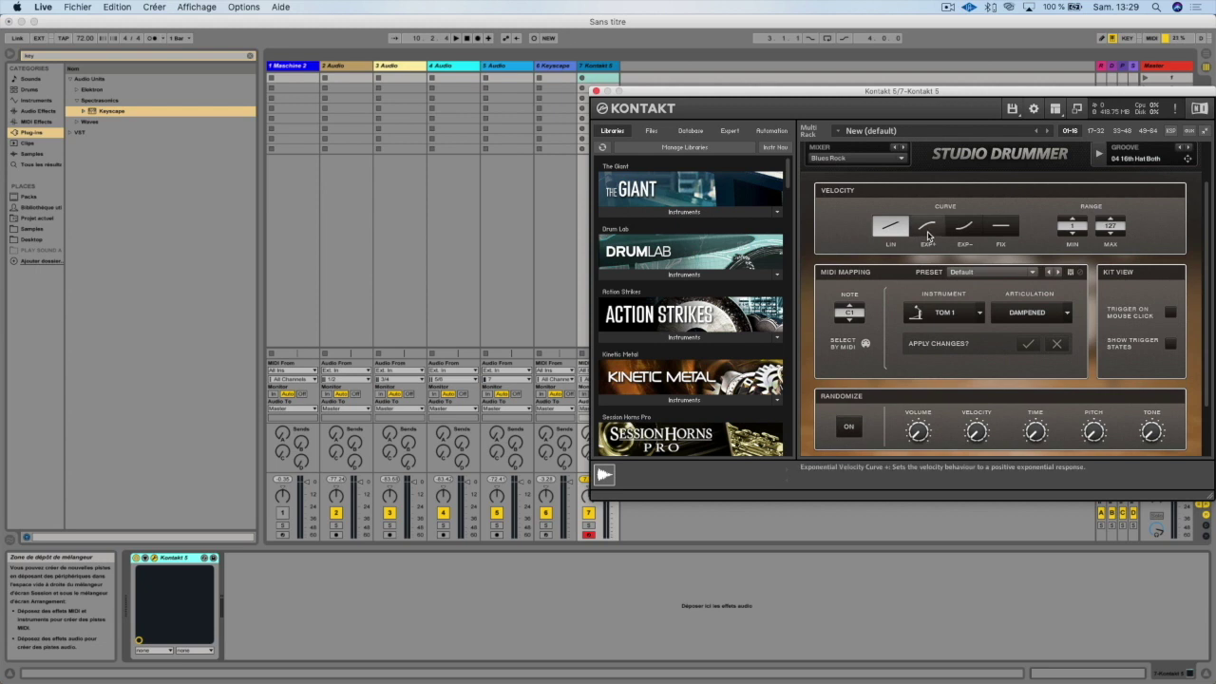
Step: Compare the Exp+, Exp- and Fix velocity curves of the Garage Kit, returning the curve to Lin
click(928, 232)
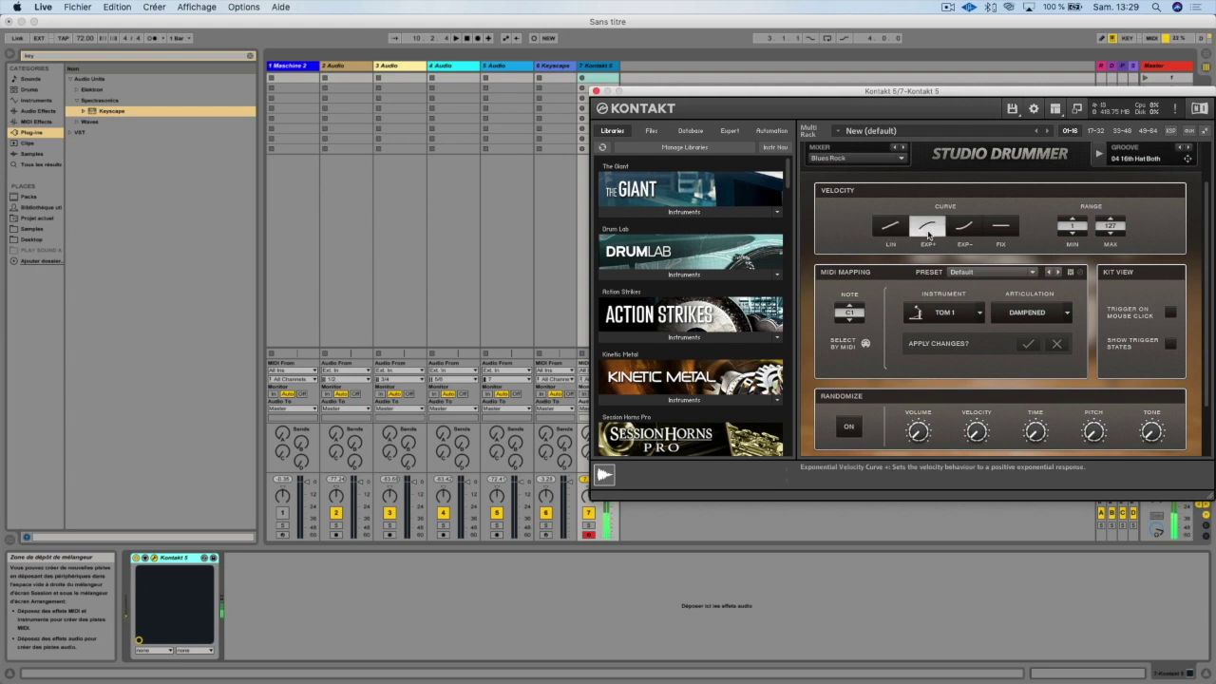
click(955, 229)
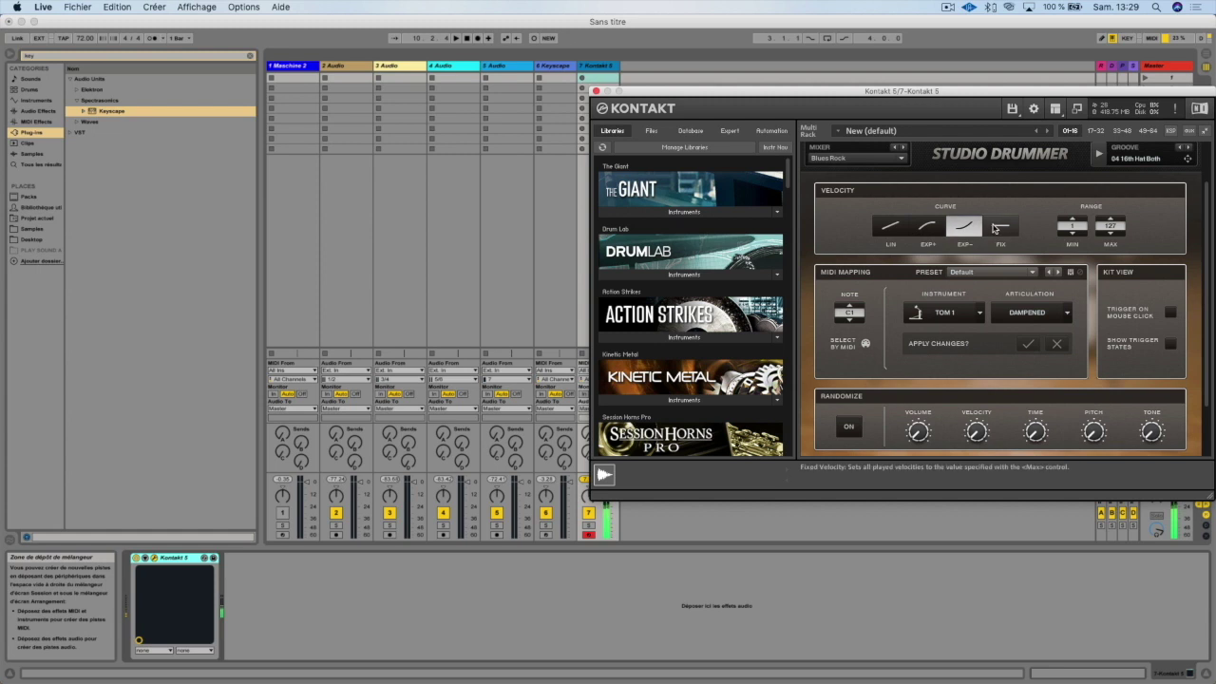
click(999, 228)
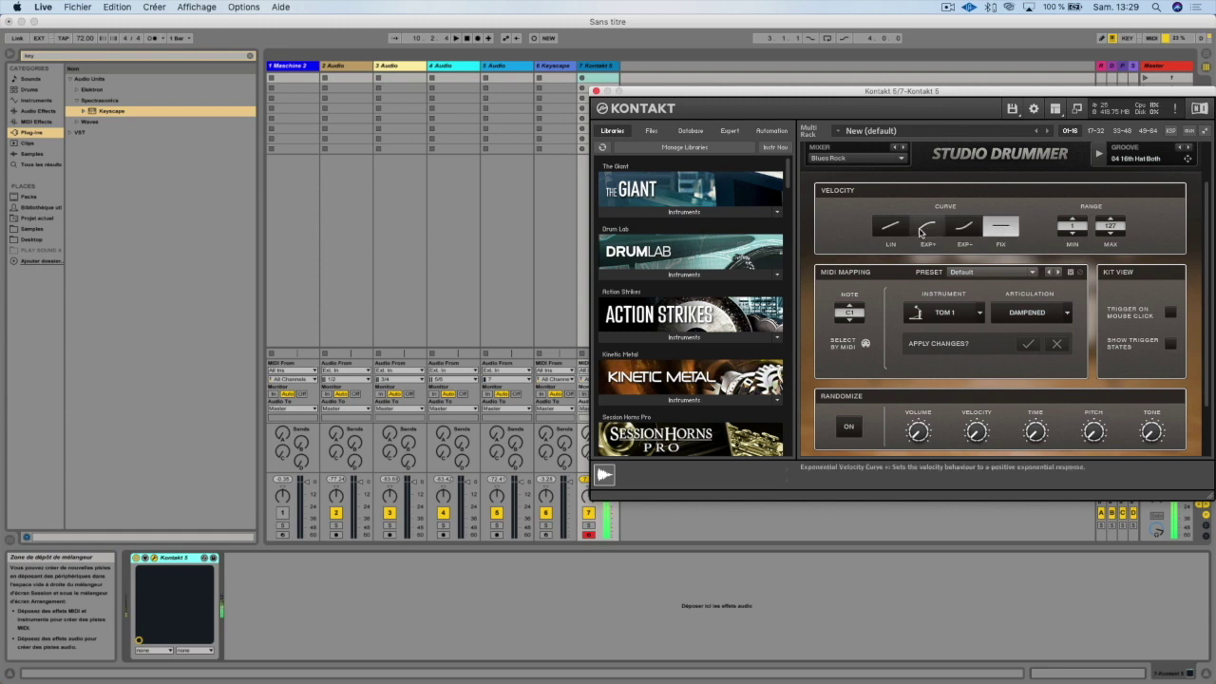
click(889, 229)
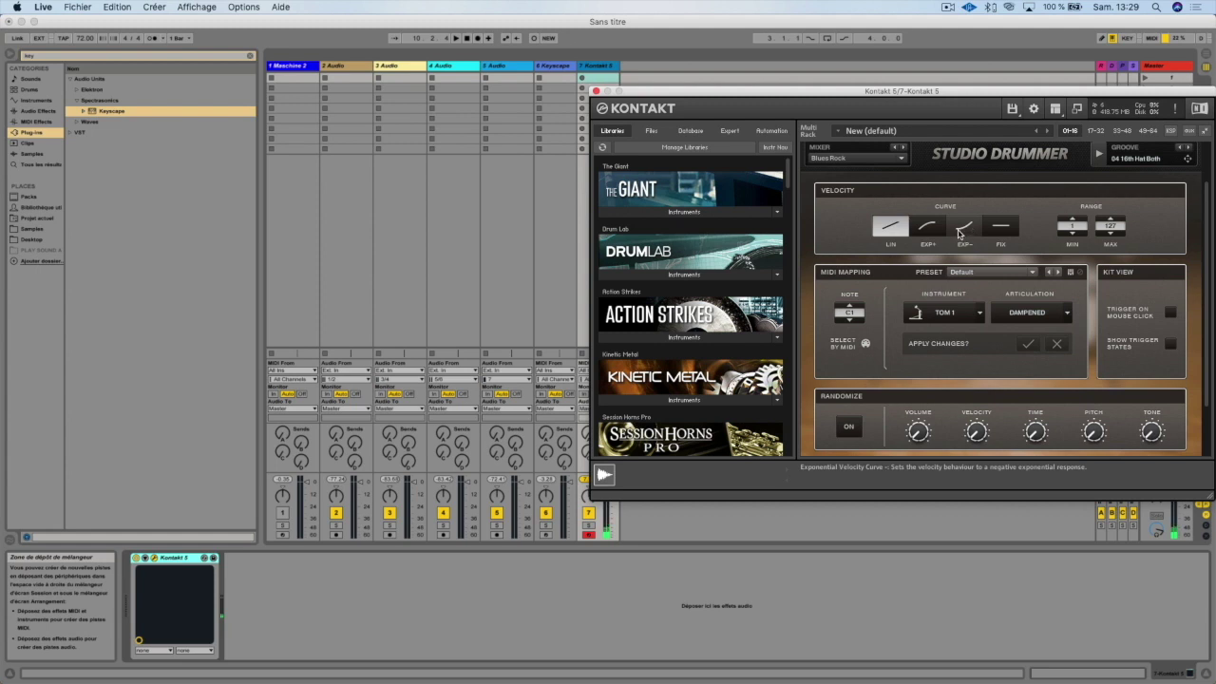
click(1000, 226)
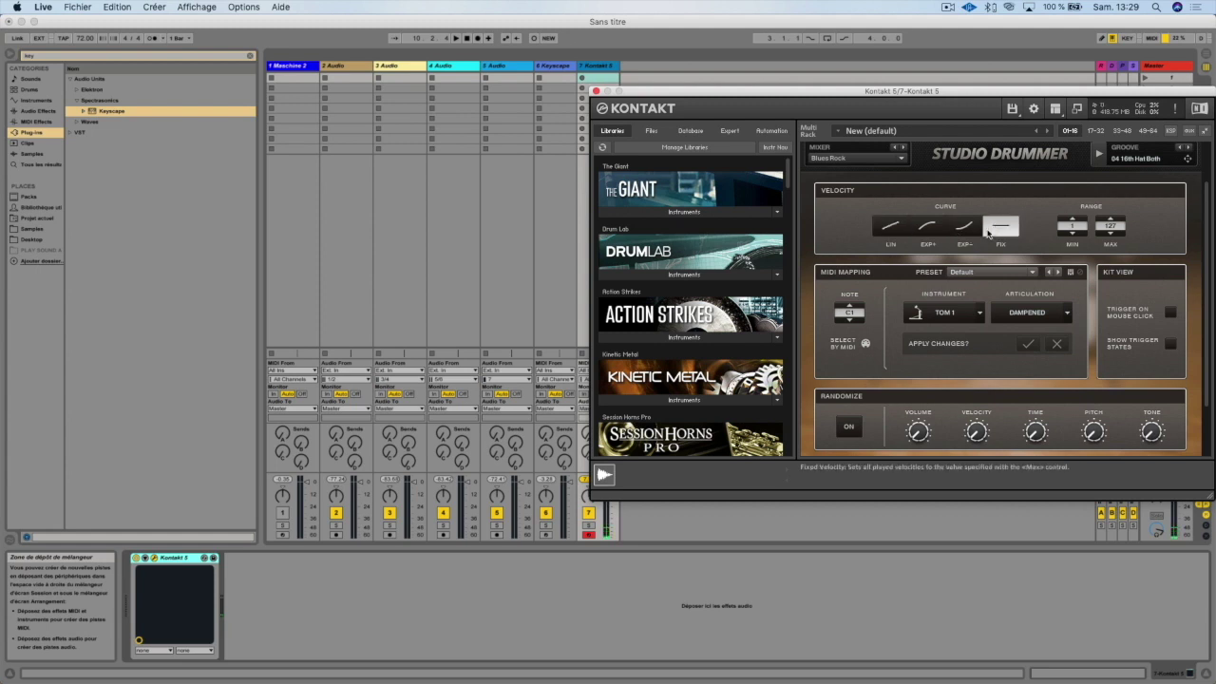
click(891, 230)
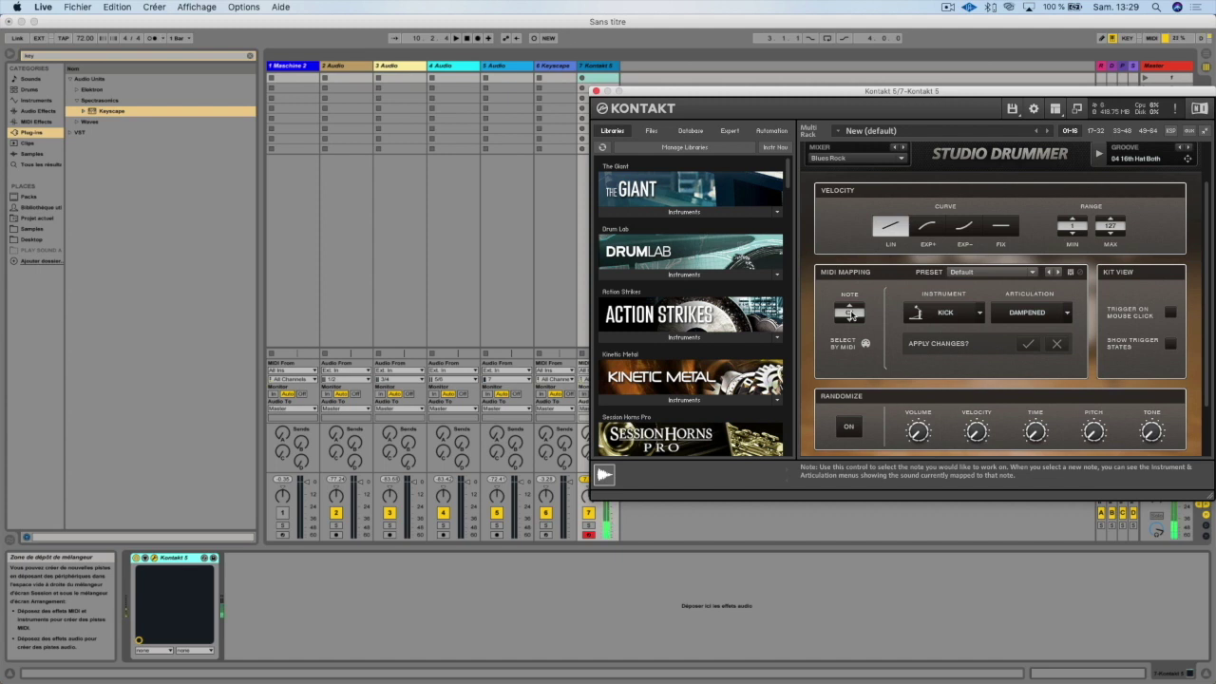
Step: Assign the dampened kick to note C1 in the Garage Kit's MIDI mapping and apply the change
click(954, 318)
click(946, 319)
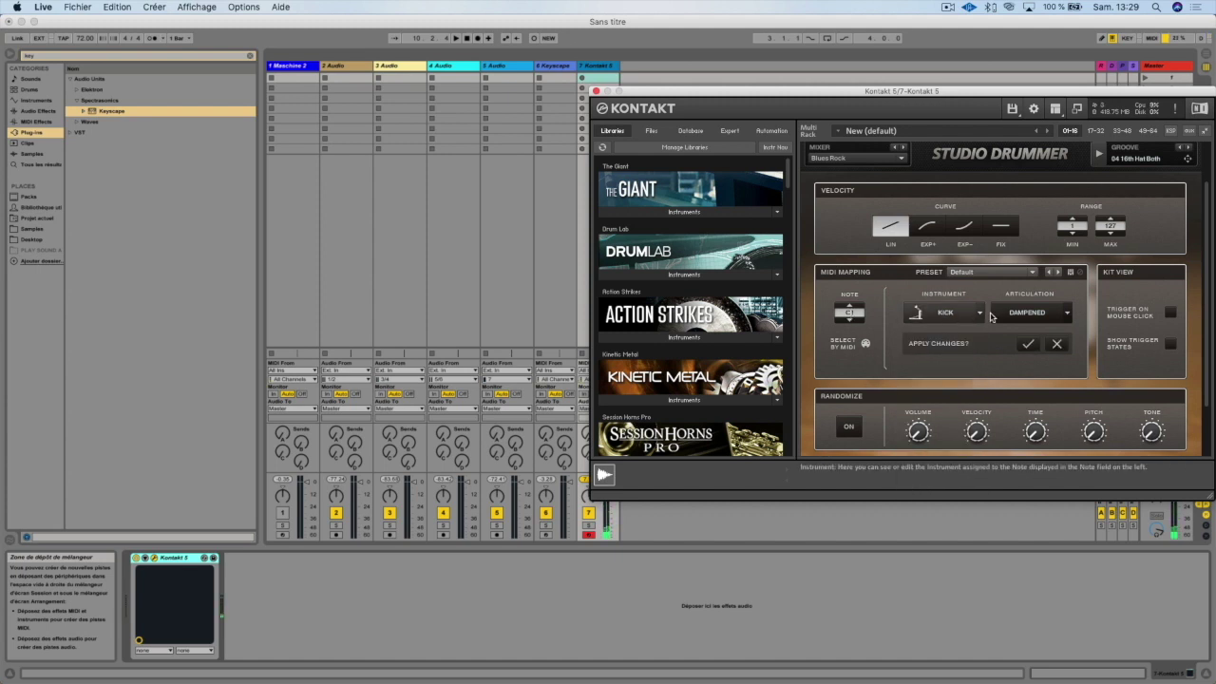
click(1029, 344)
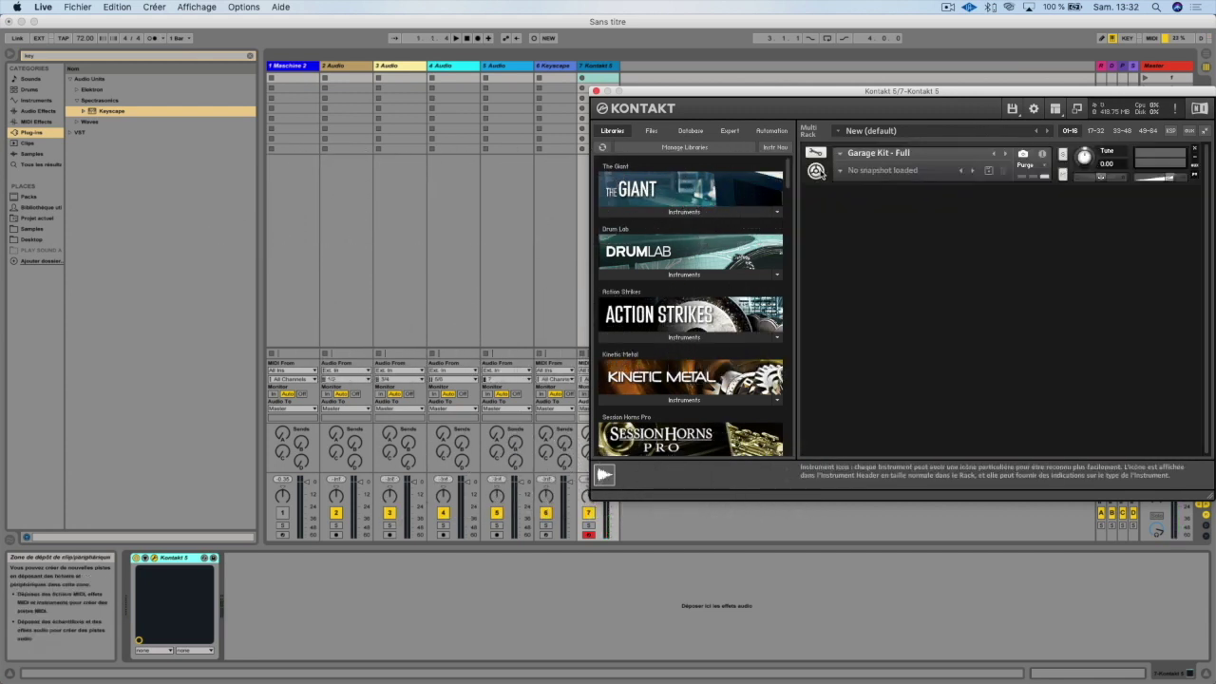
Step: Examine the Garage Kit's instrument header and its edit mode with the source, effect and amplifier modules
click(817, 171)
click(817, 172)
click(817, 153)
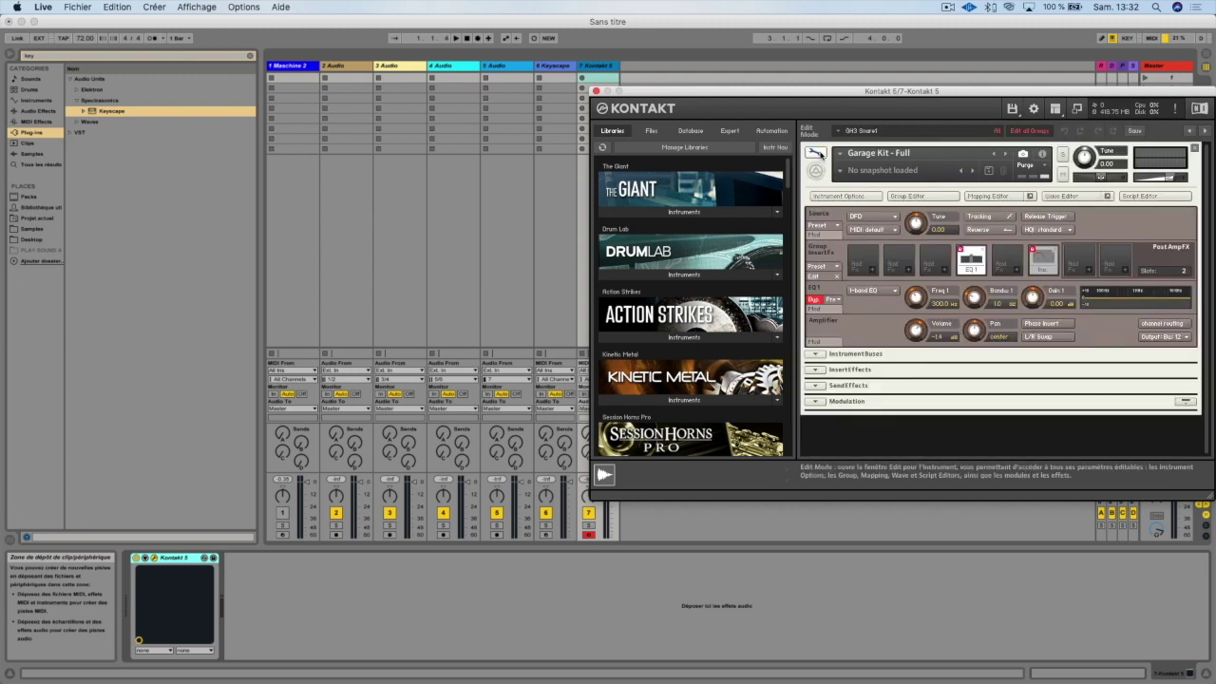
click(817, 153)
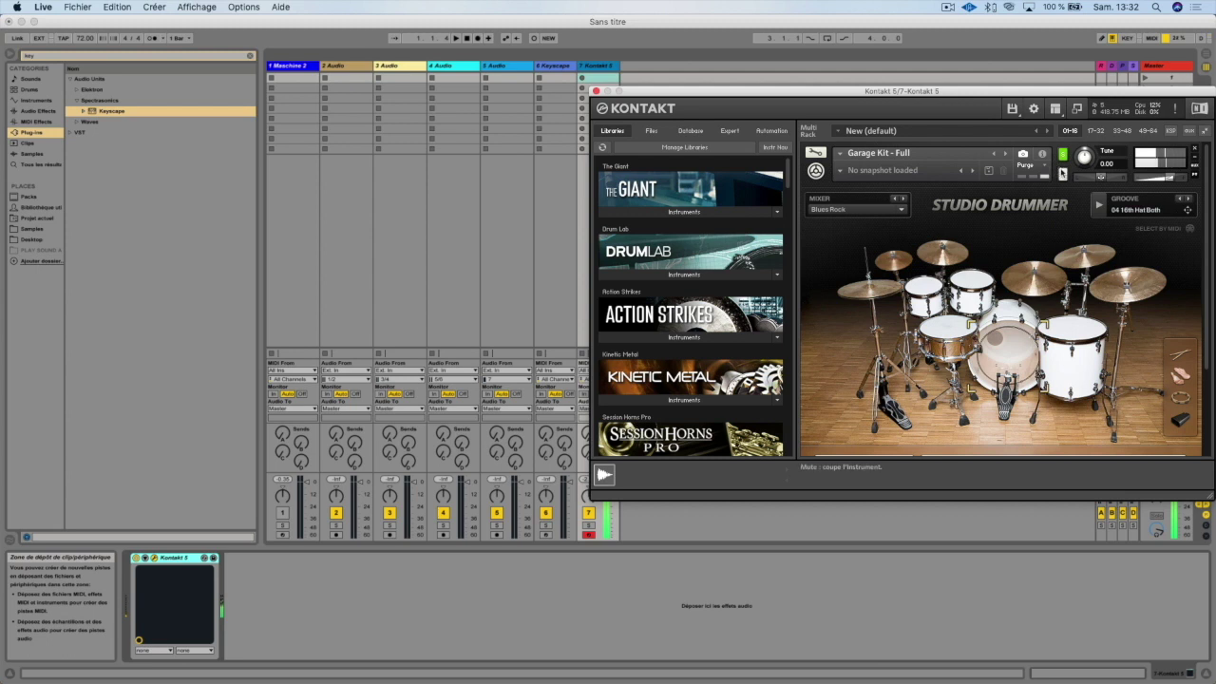
Step: Try the Garage Kit's mute and pan controls, panning fully left and back to centre, and check the pan's MIDI learn option
click(1063, 174)
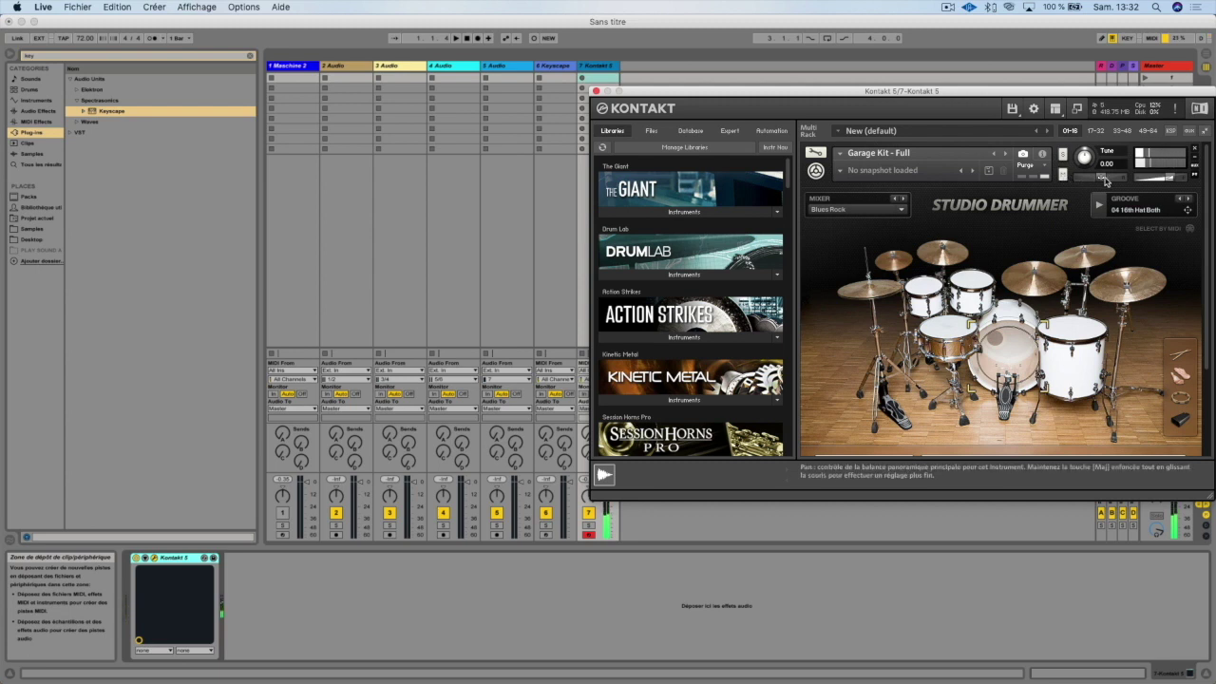
drag(1105, 180, 1071, 181)
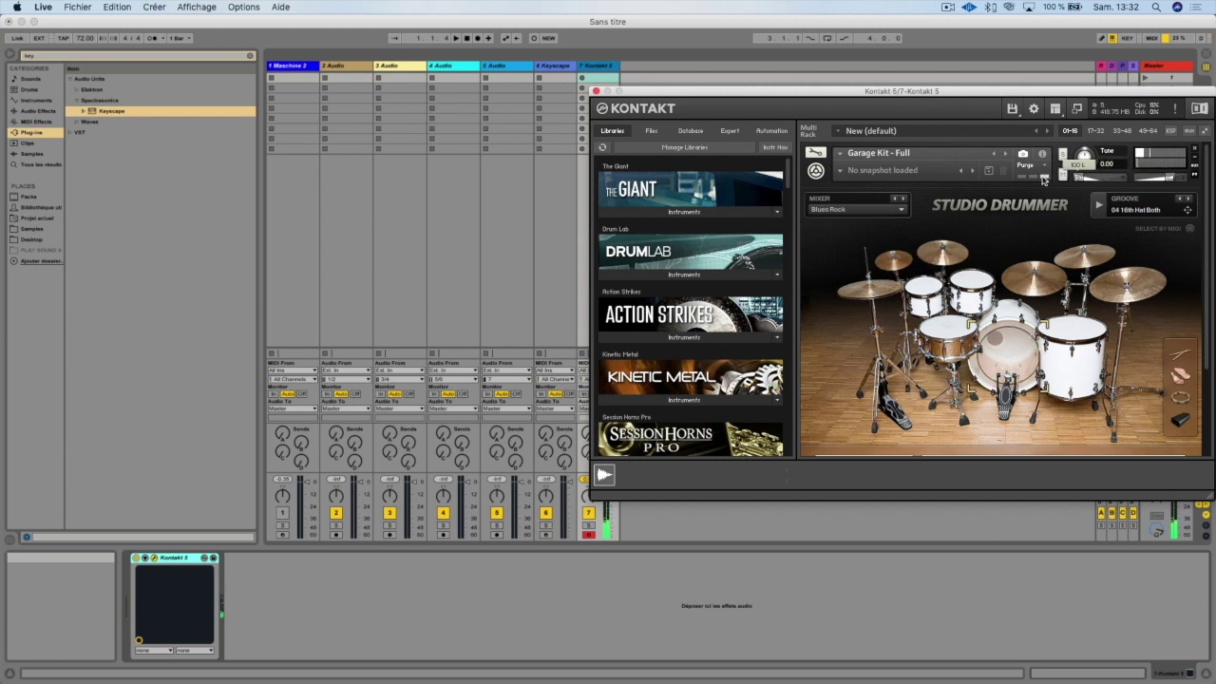
drag(1071, 180, 1099, 179)
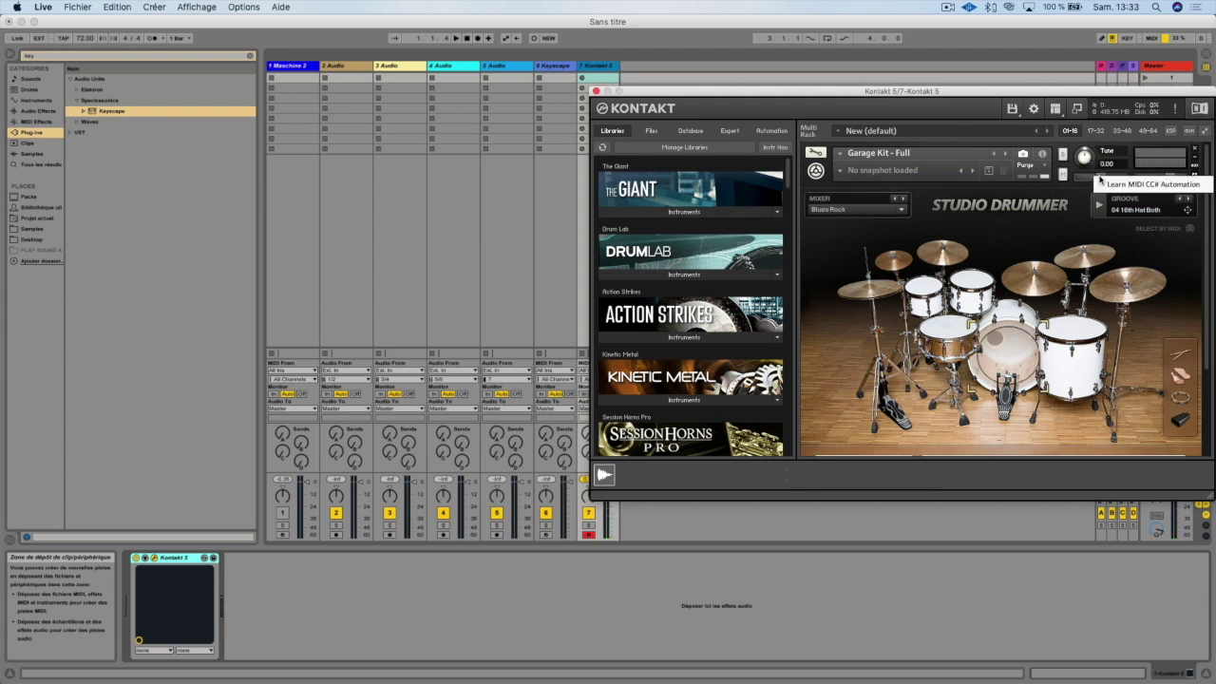
click(1102, 174)
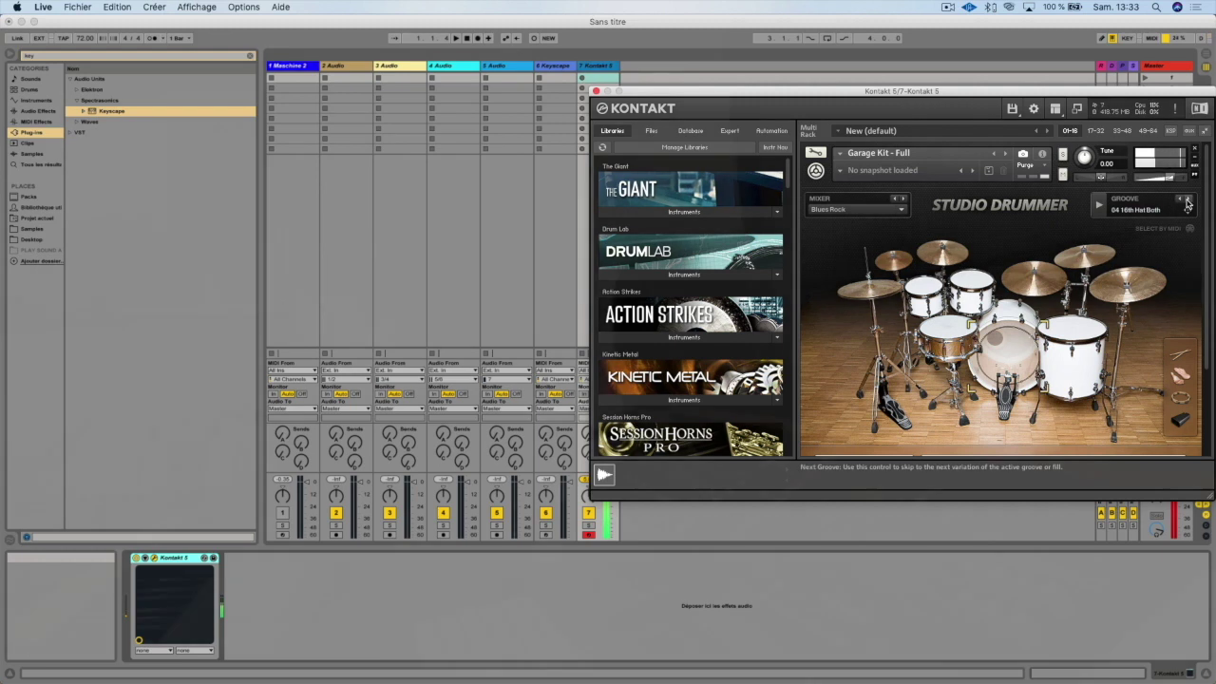
Step: Play the Garage Kit's groove and skip forward to the 07 16th Hat Both Ghost variation
click(1100, 206)
click(1187, 202)
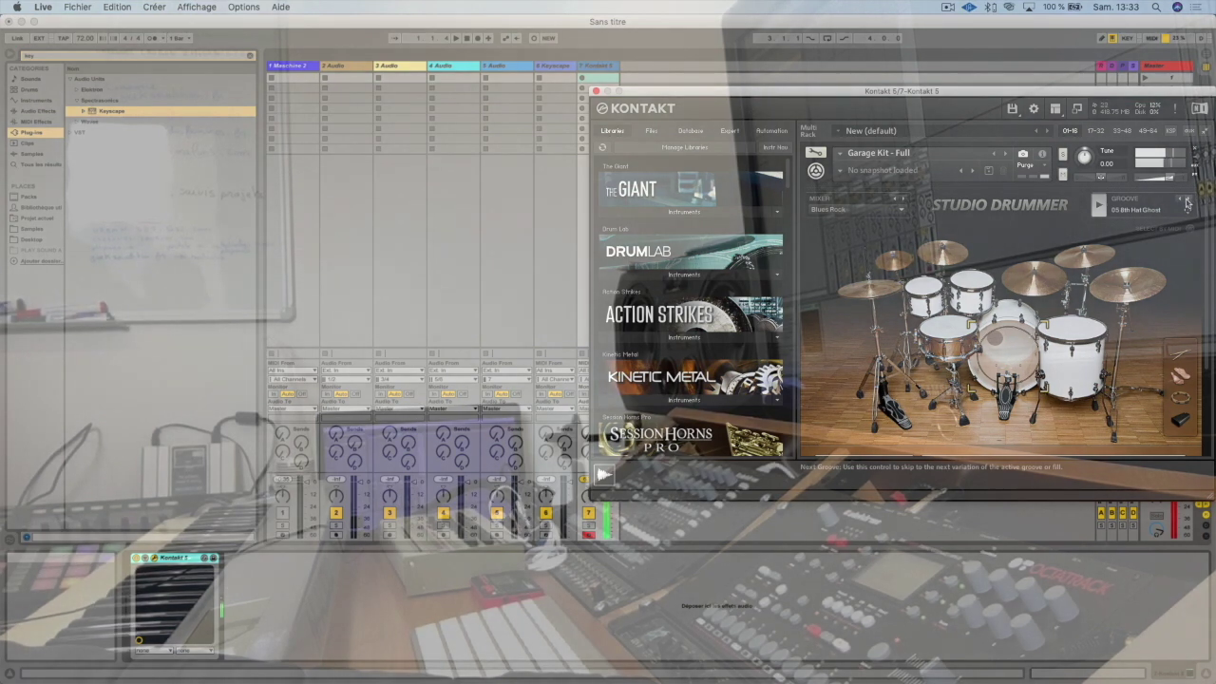
click(1187, 203)
click(1187, 202)
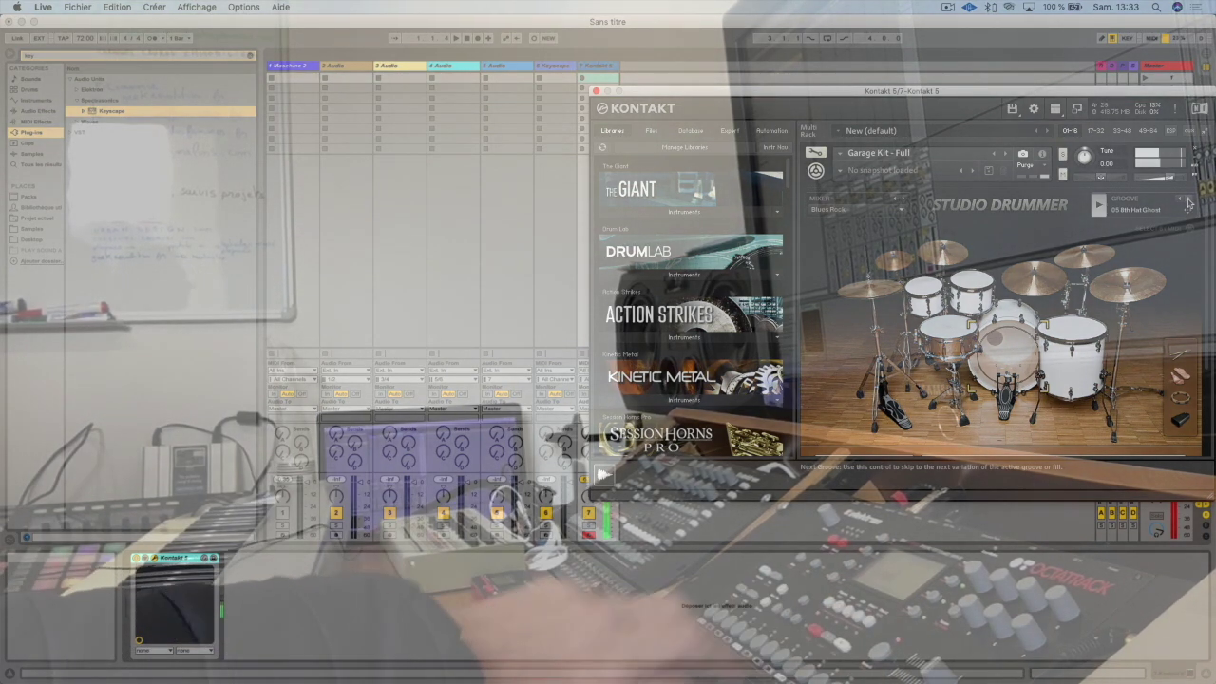
Step: Audition other mixer presets over the playing groove, settle on Punk Rock, and stop the groove
click(895, 211)
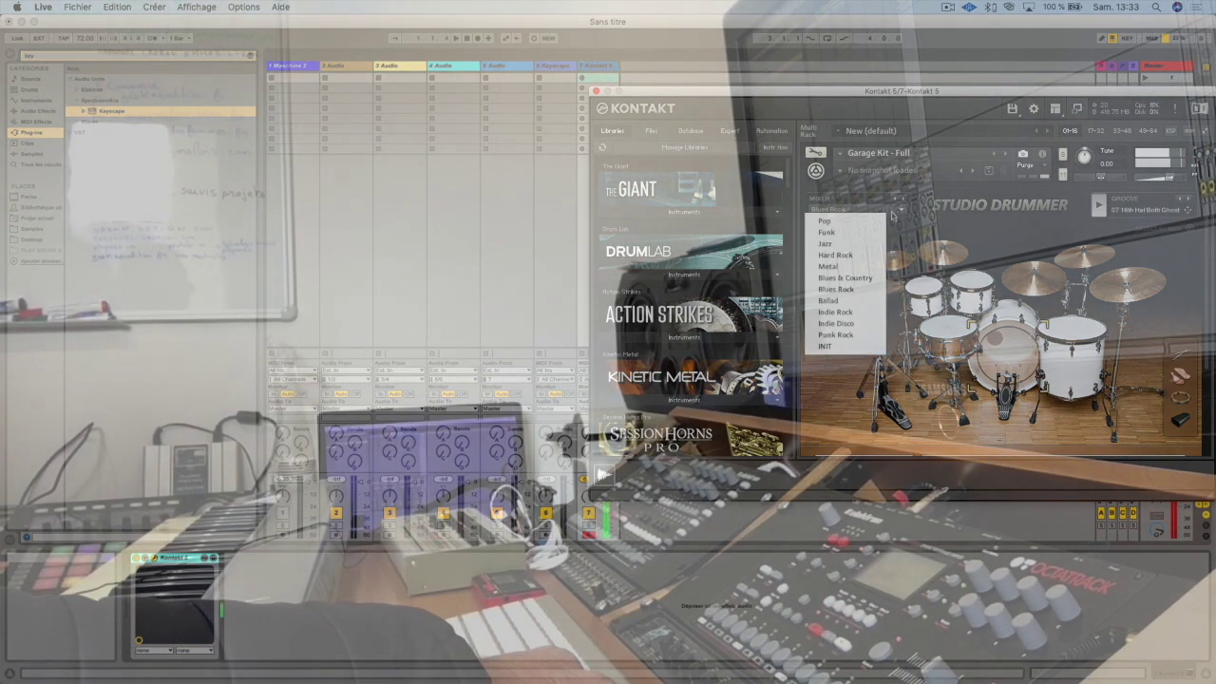
click(859, 236)
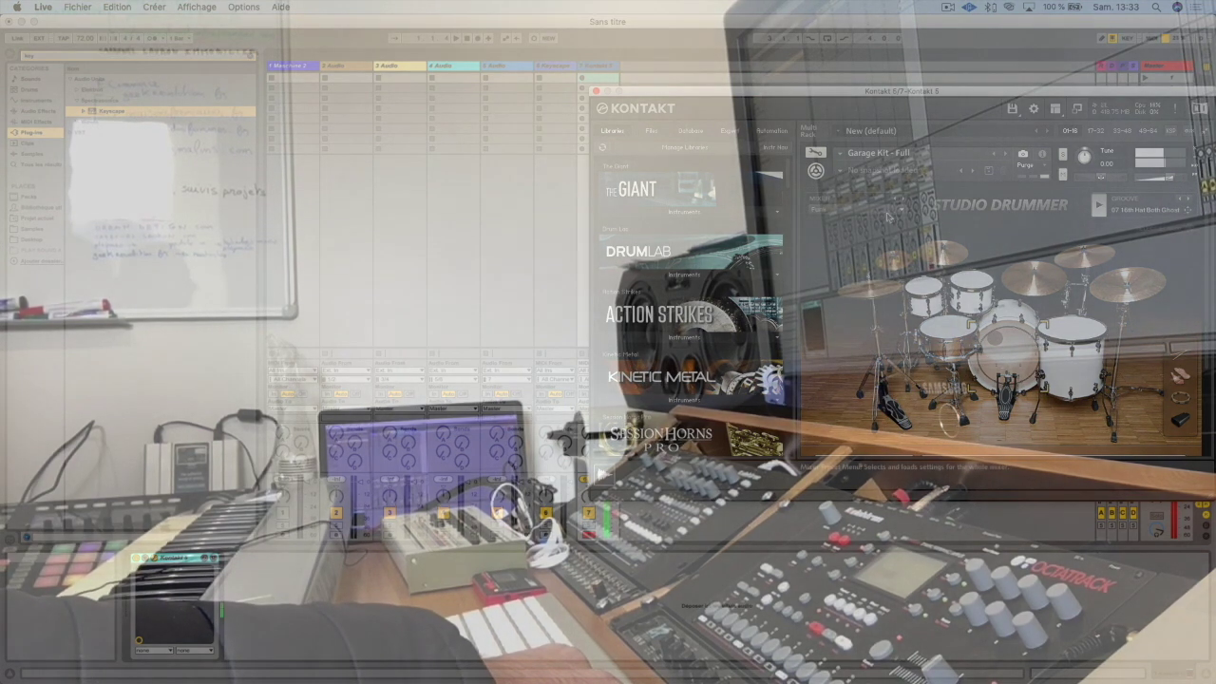
click(858, 237)
click(867, 244)
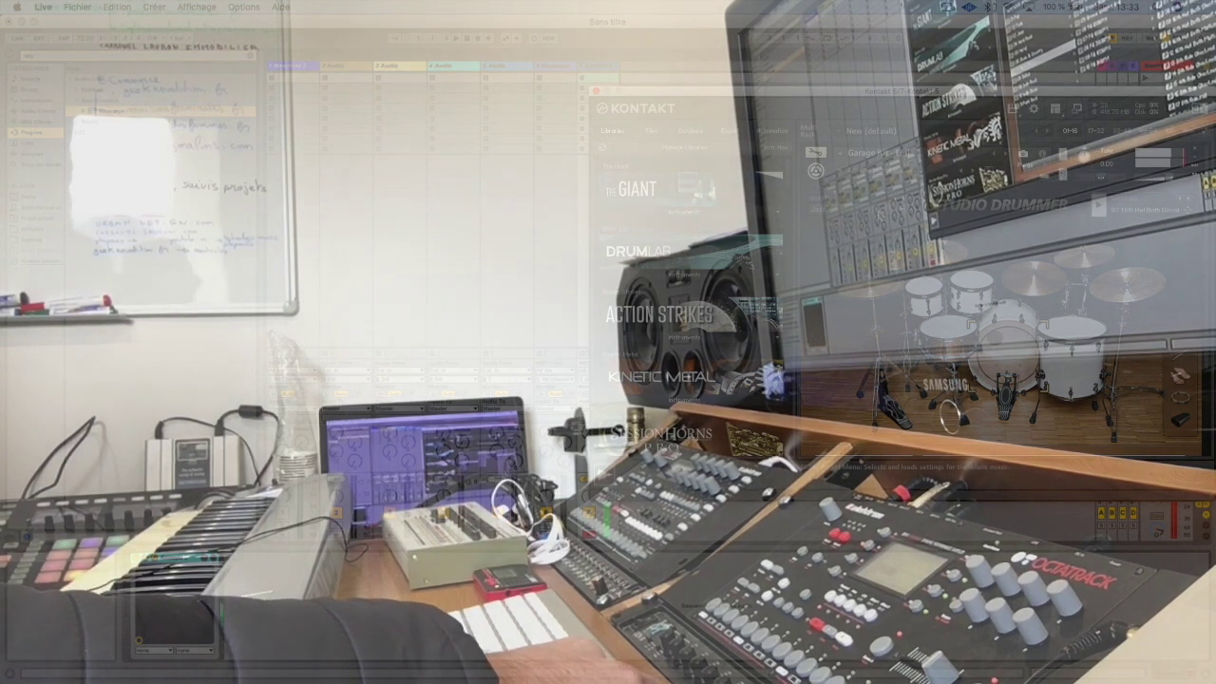
click(867, 244)
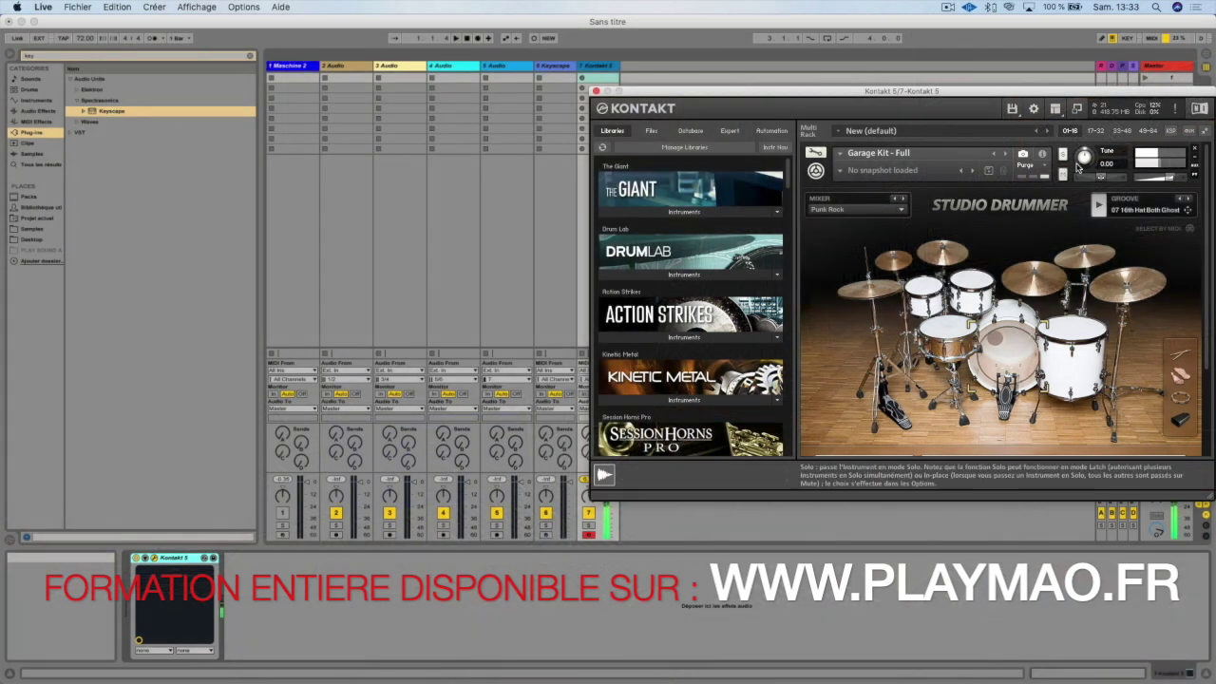
click(1099, 207)
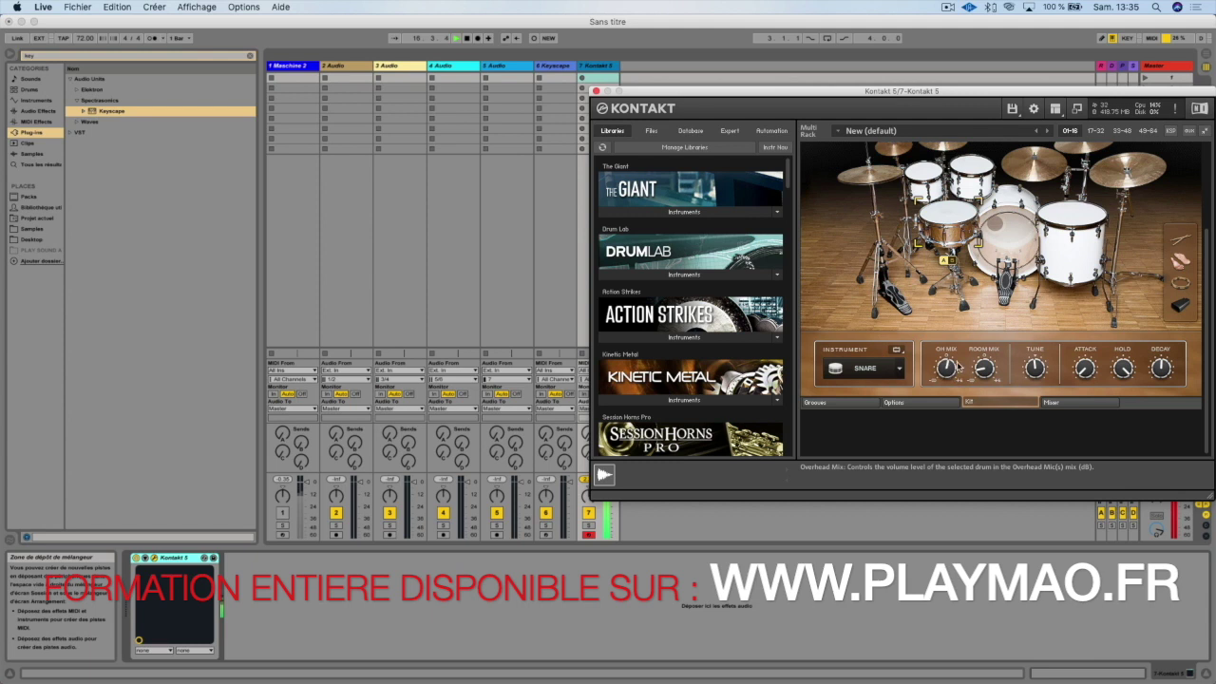
Step: Select tom 3, the snare, the hi-hat and the China in turn to adjust their tuning, and stop the groove
click(1071, 221)
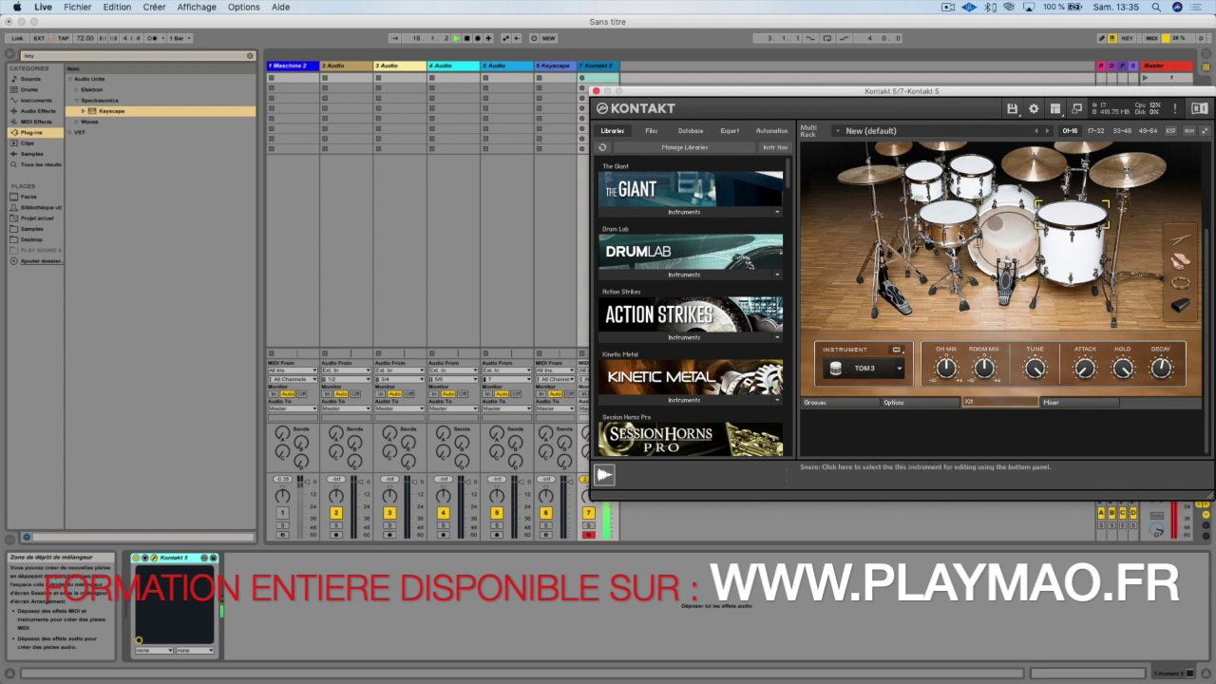
click(962, 229)
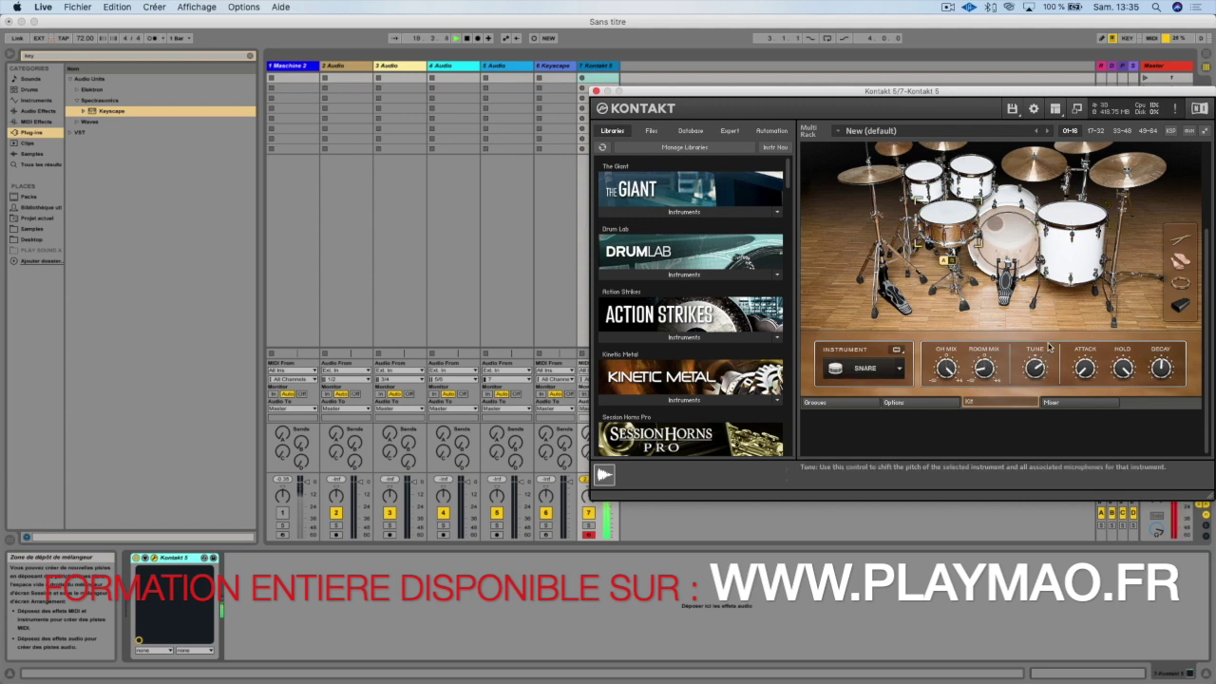
click(869, 176)
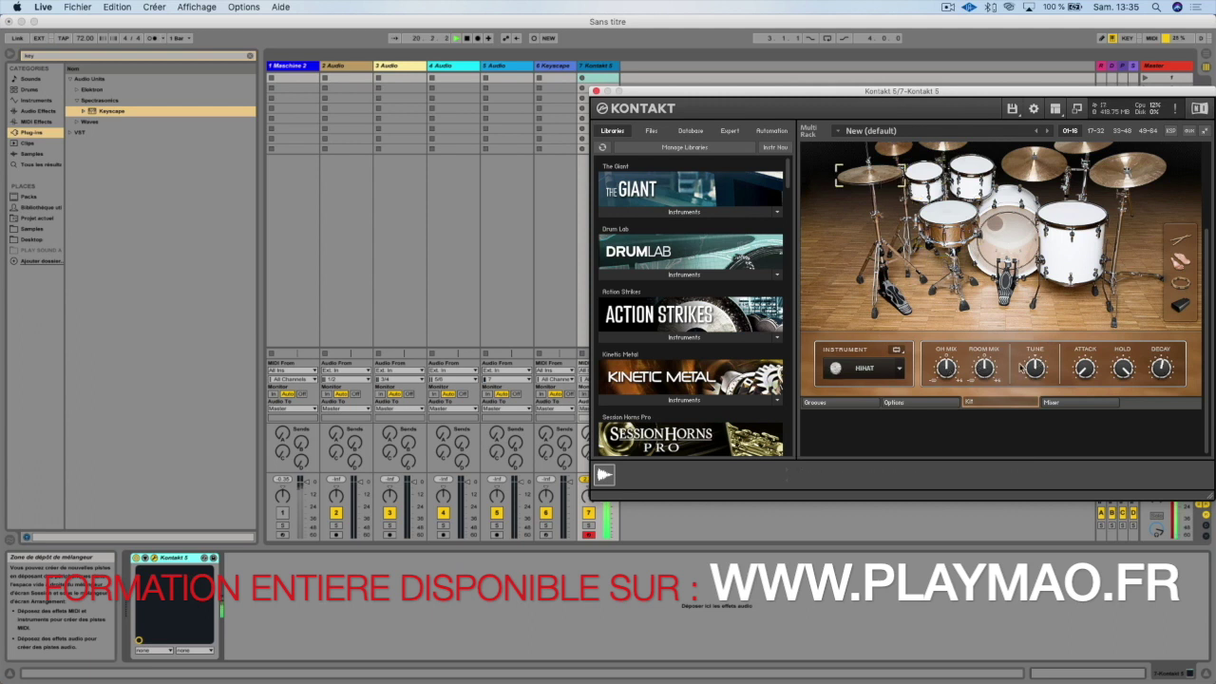
click(1093, 190)
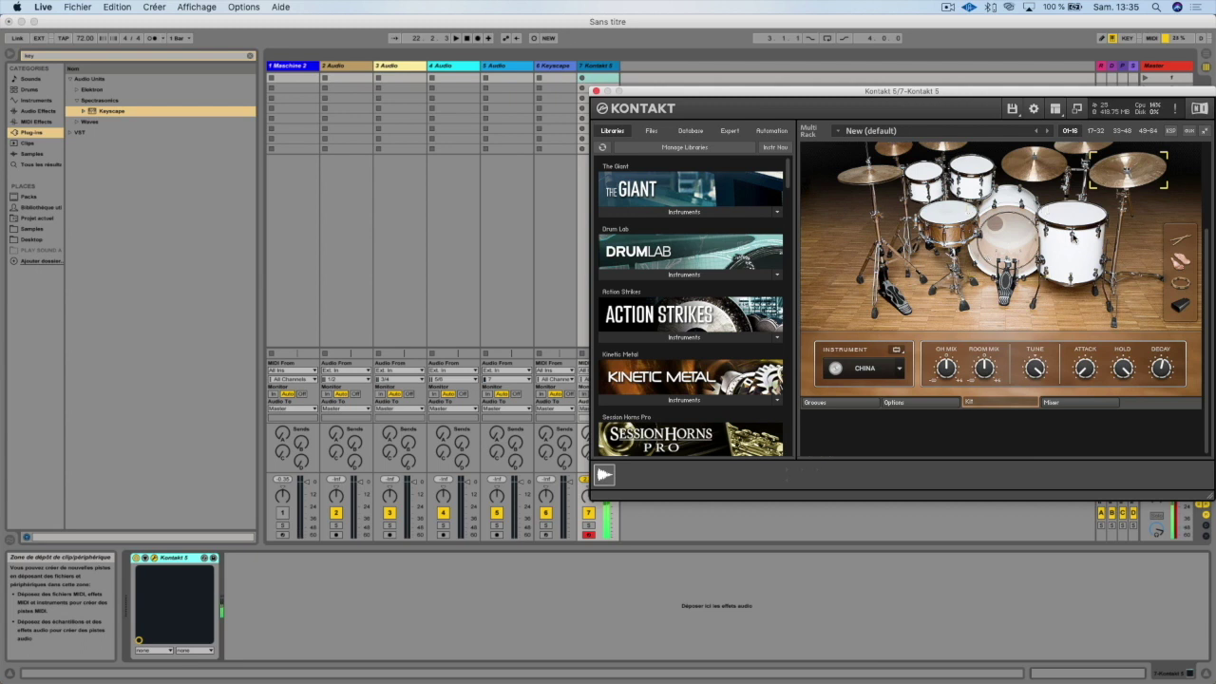
scroll(1051, 245, up, 3)
click(1100, 207)
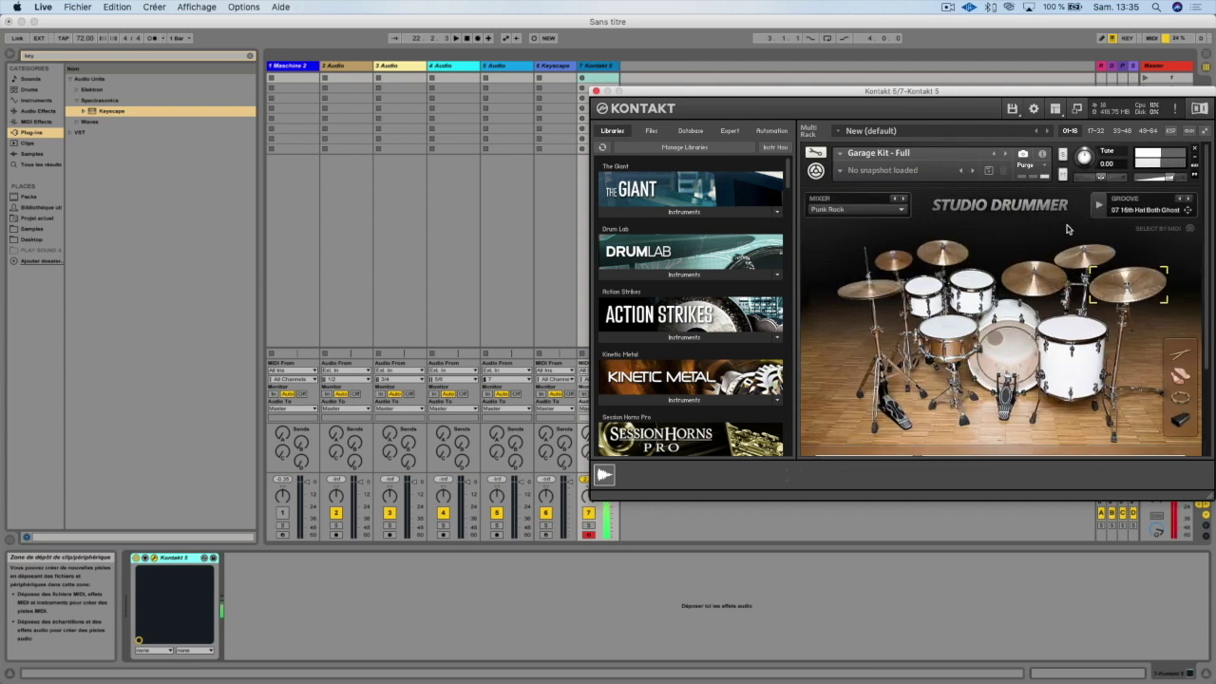
Step: Browse the Kontakt library list from Drum Lab down to the Scarbee bass libraries
scroll(727, 318, down, 10)
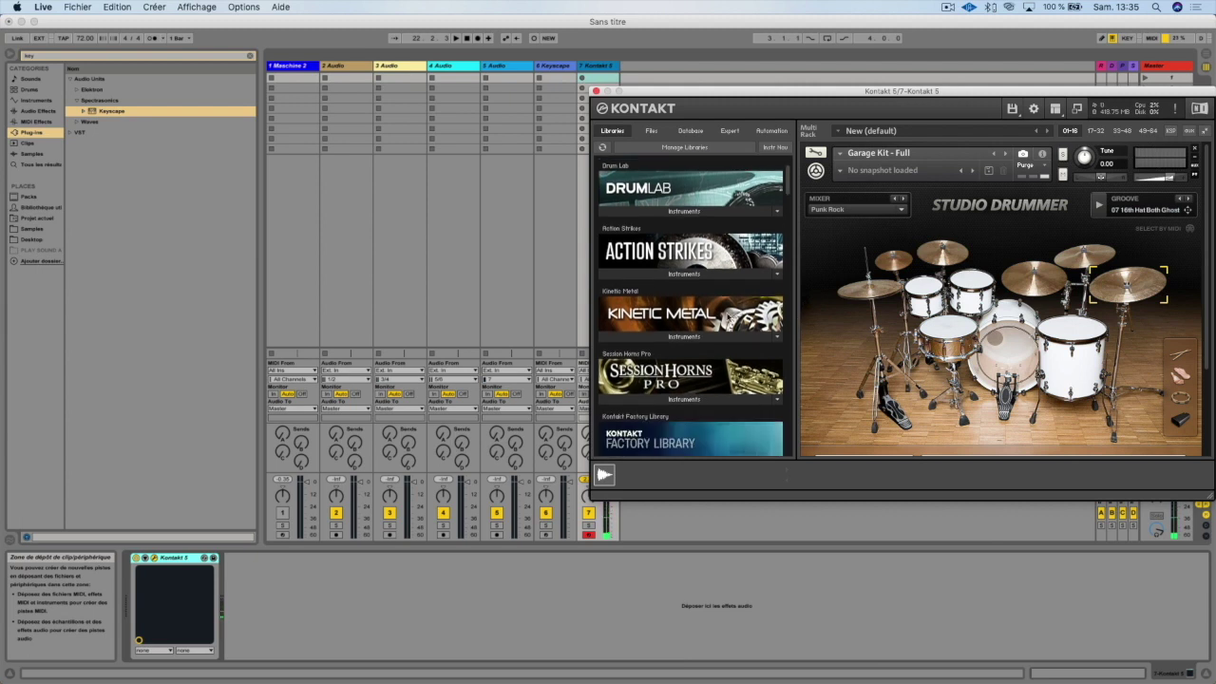
scroll(728, 317, down, 4)
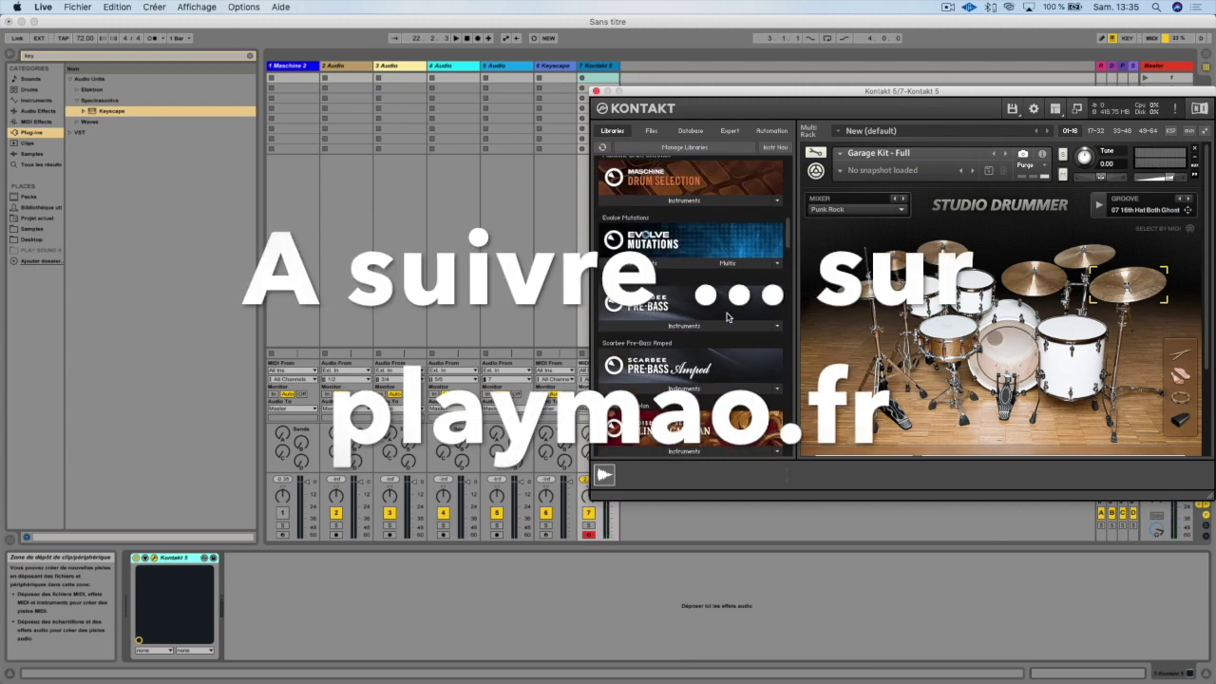
scroll(727, 317, down, 5)
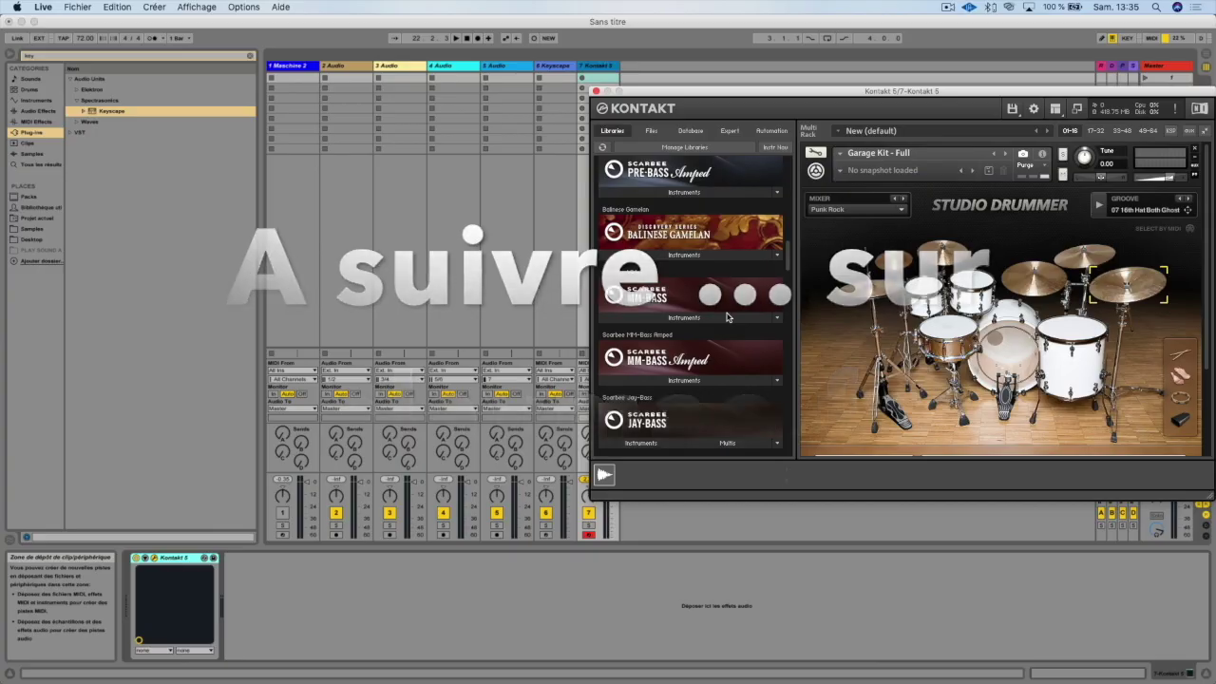